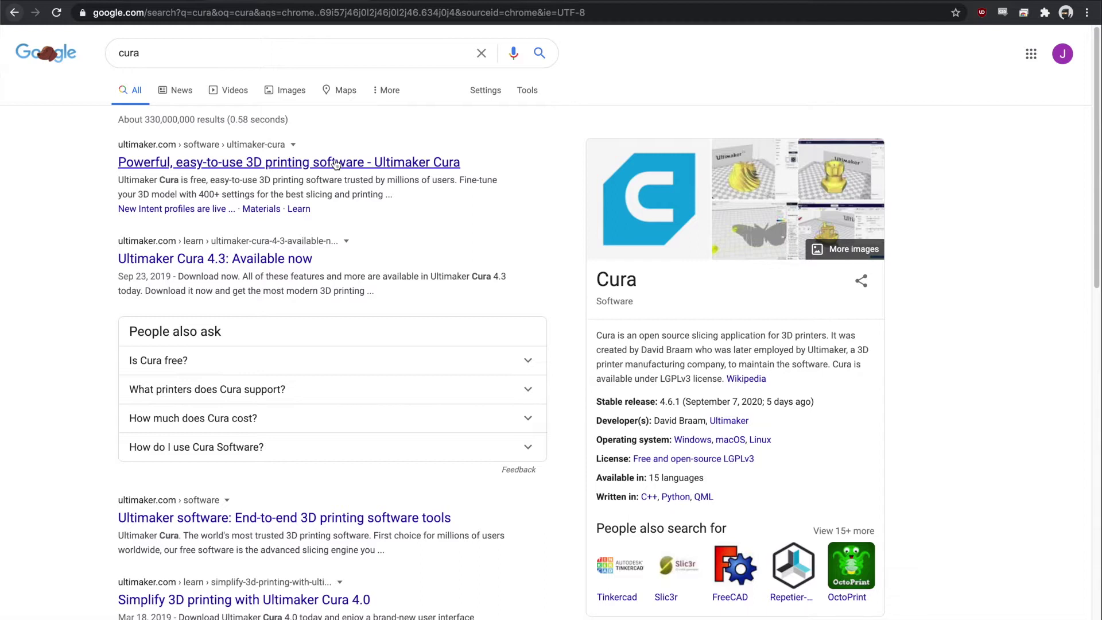
Step: Open the Ultimaker Cura product page from the search results, view its free download section, and return to the results
click(336, 163)
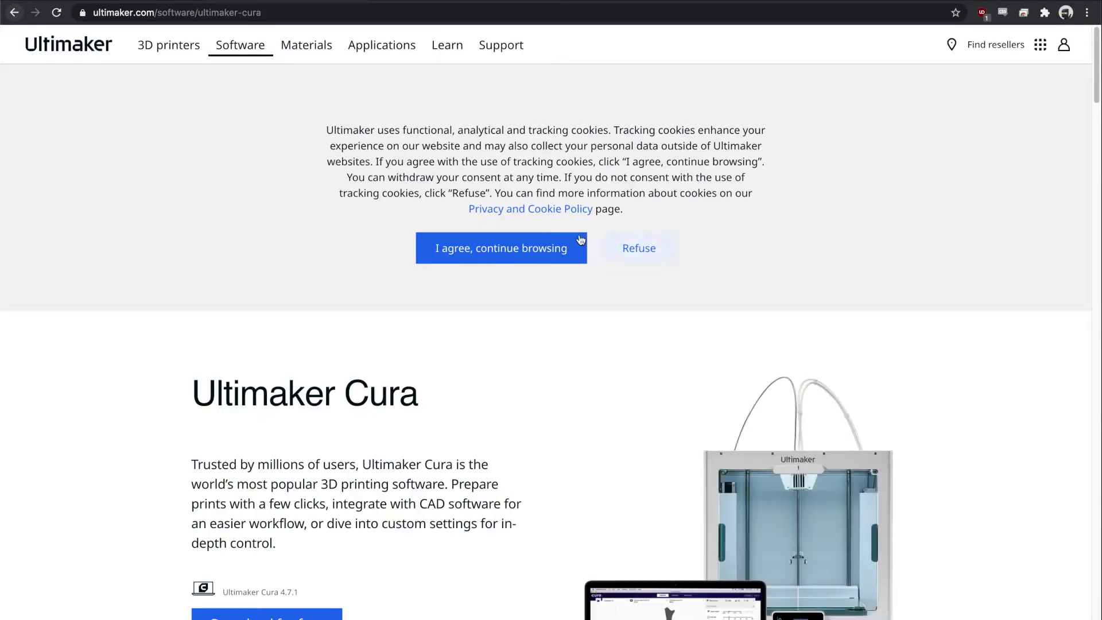
scroll(460, 281, down, 3)
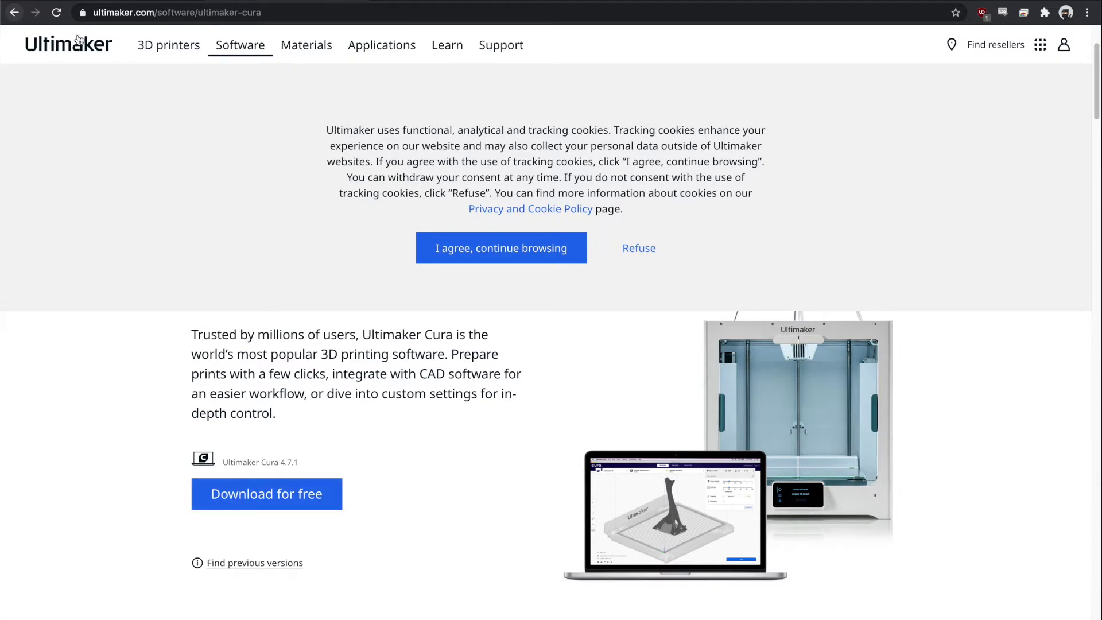
click(14, 12)
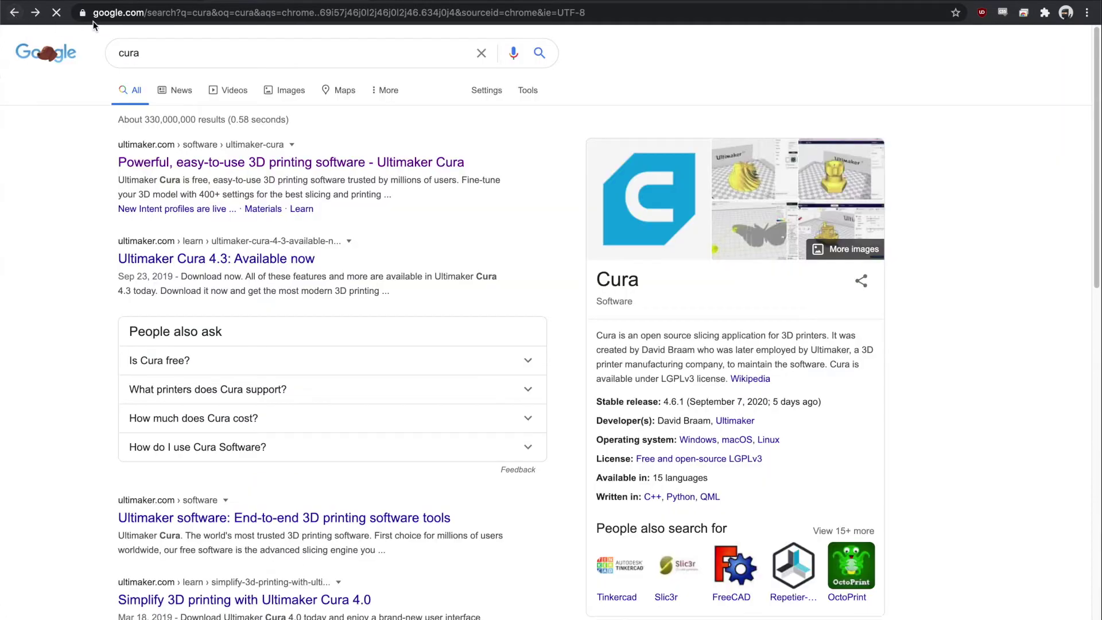
Step: Switch to the Tinkercad dashboard and open the Super Robo-Jofo design for editing
click(149, 1)
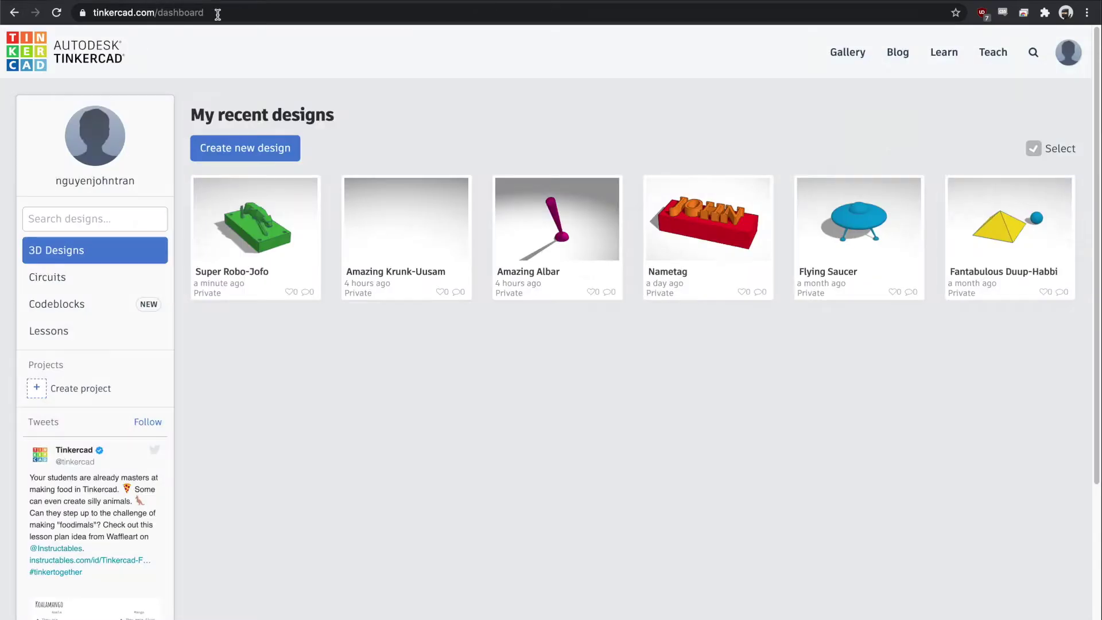
mouse_move(259, 274)
click(257, 230)
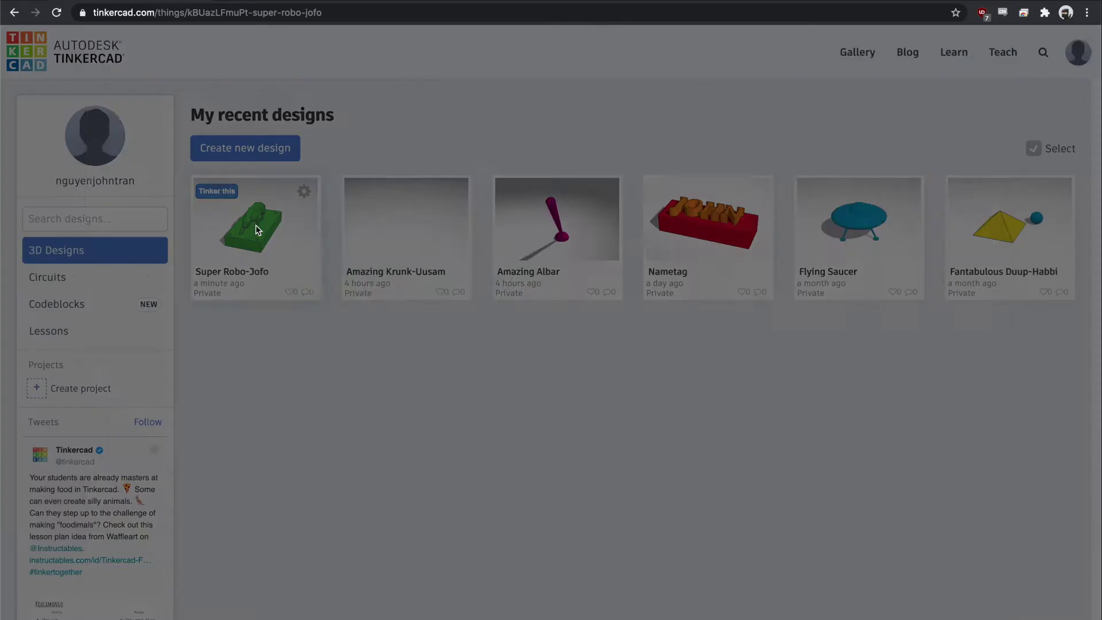
click(887, 208)
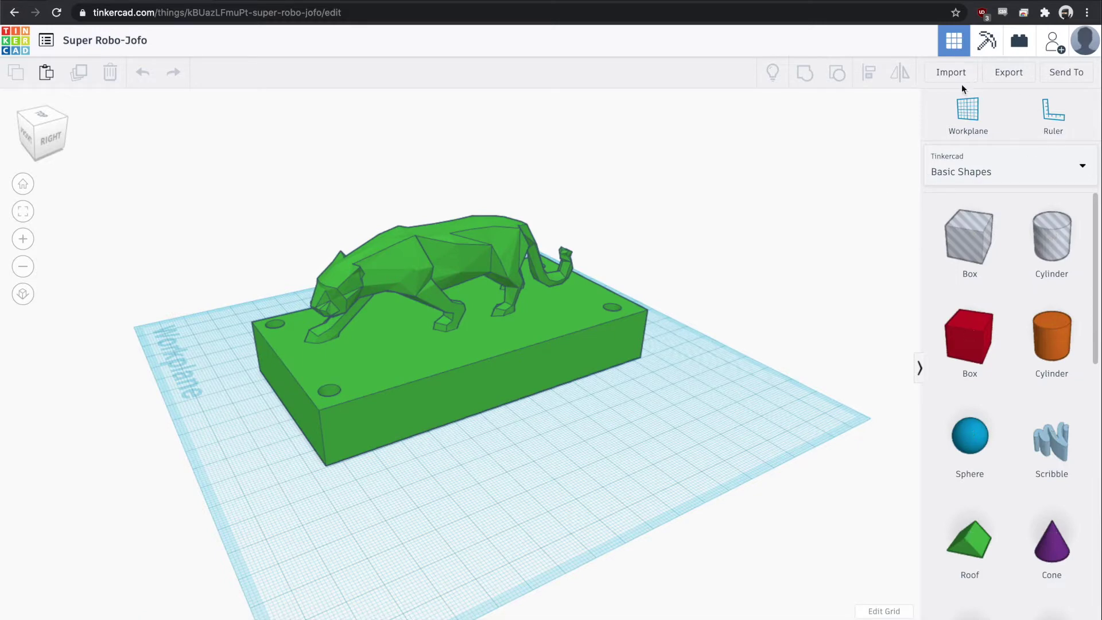
Step: Select the whole panther-on-base model and export the selected shape as an .STL file
key(ctrl+a)
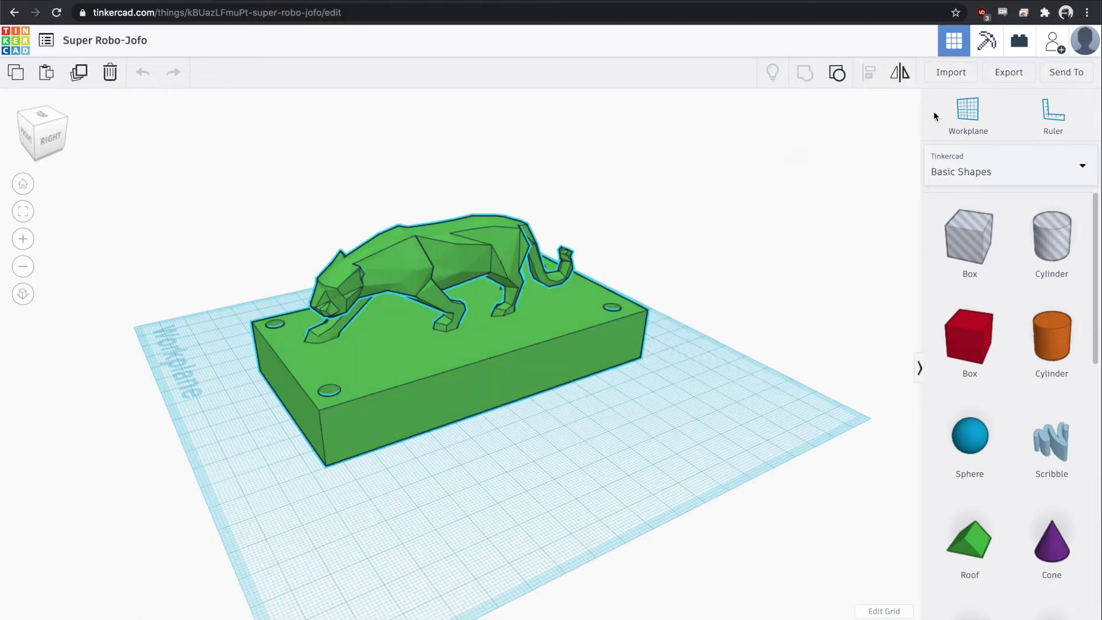
click(1009, 71)
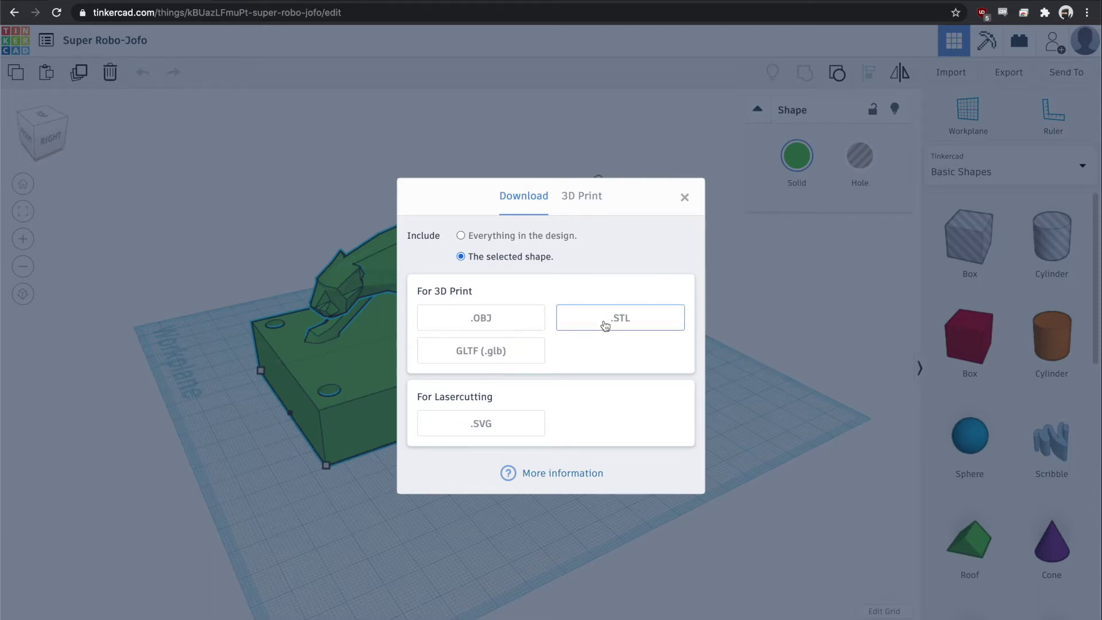
click(605, 324)
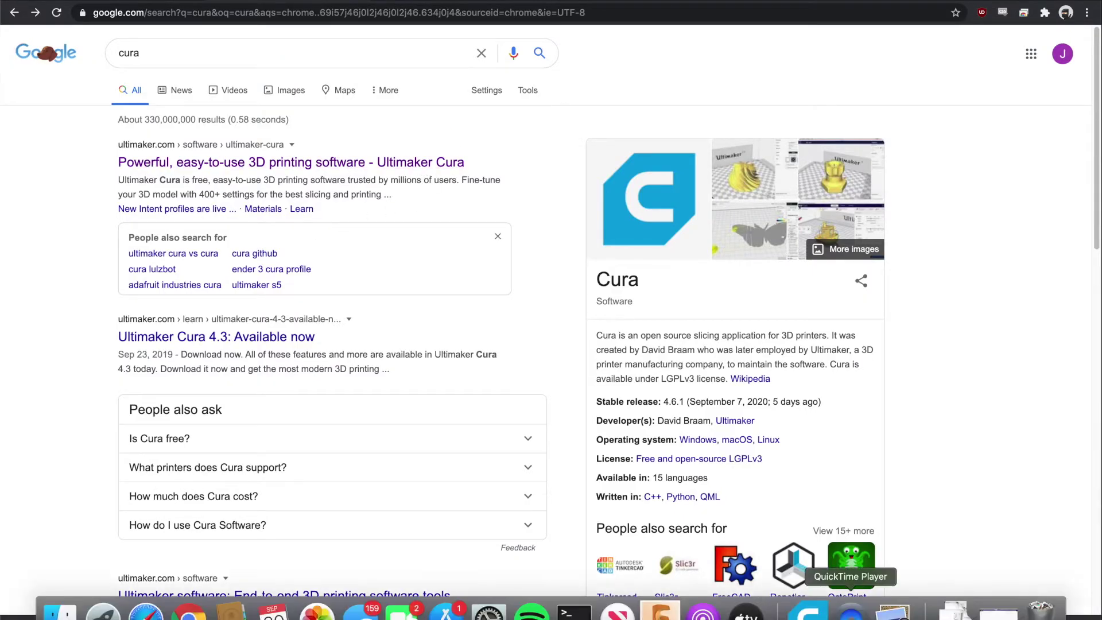
Step: Switch to the Ultimaker Cura application
click(819, 610)
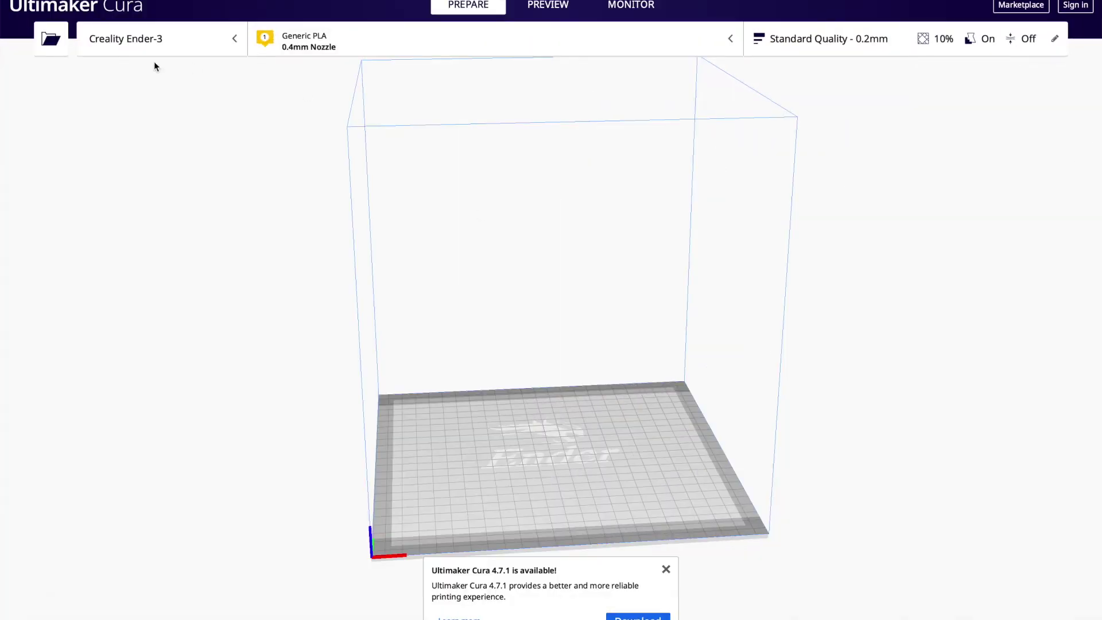
click(119, 0)
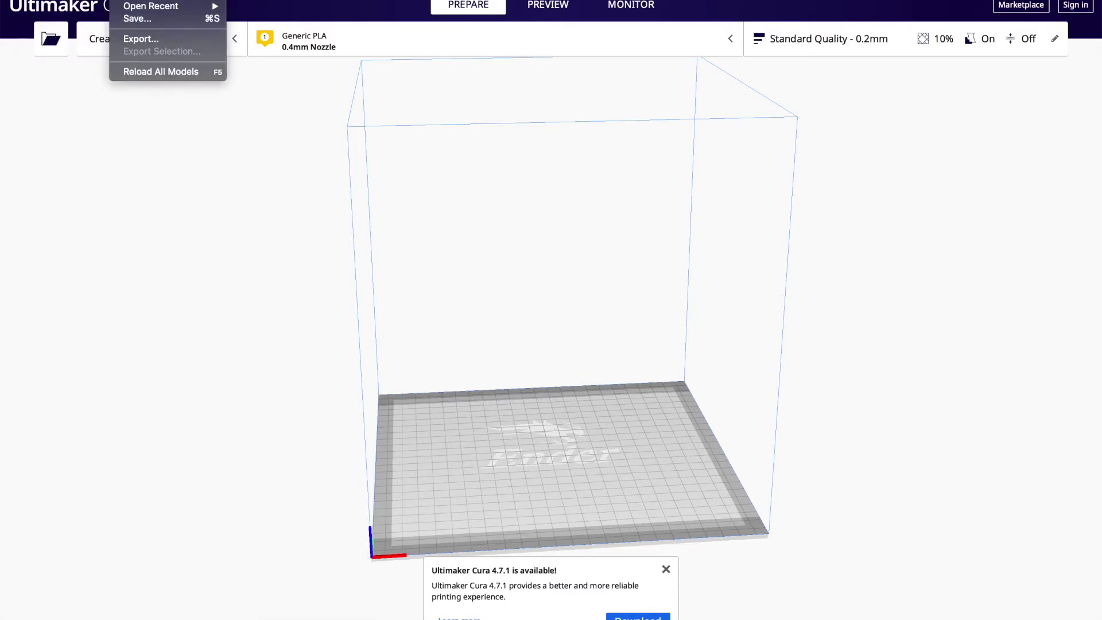
click(235, 43)
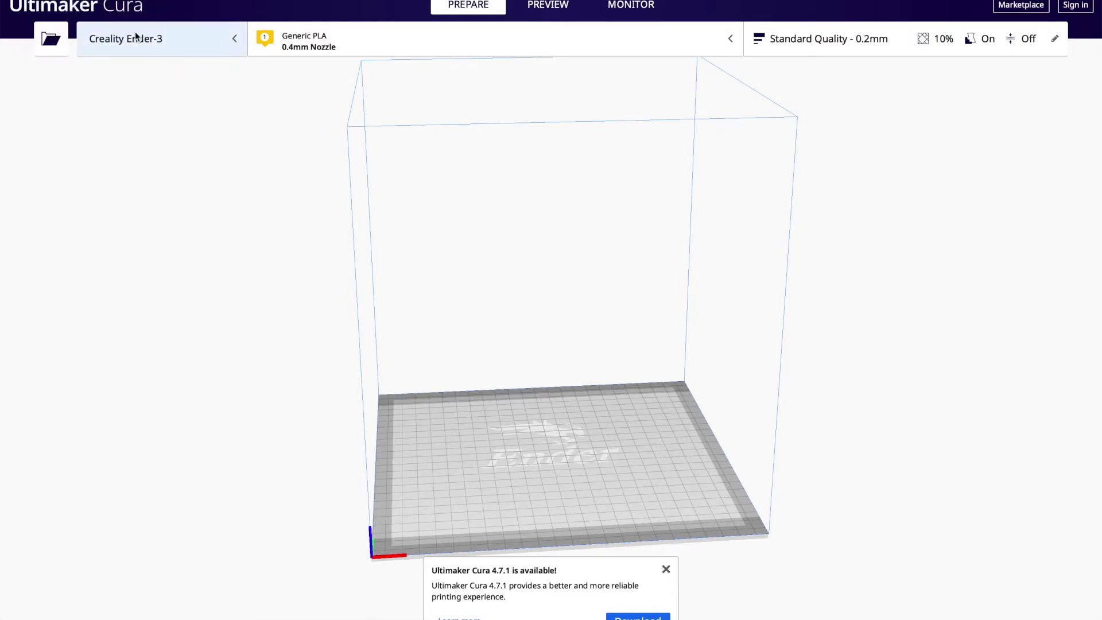
Step: Open the Add Printer dialog from the printer selection and view its networked and non-networked printer sections
click(138, 39)
click(163, 120)
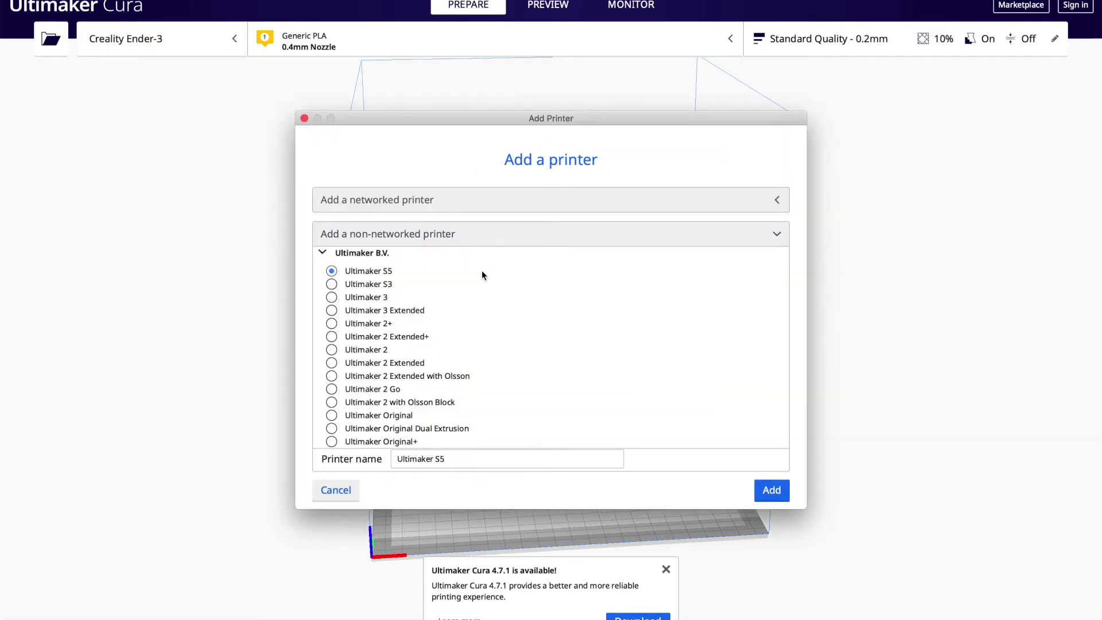
scroll(481, 270, up, 1)
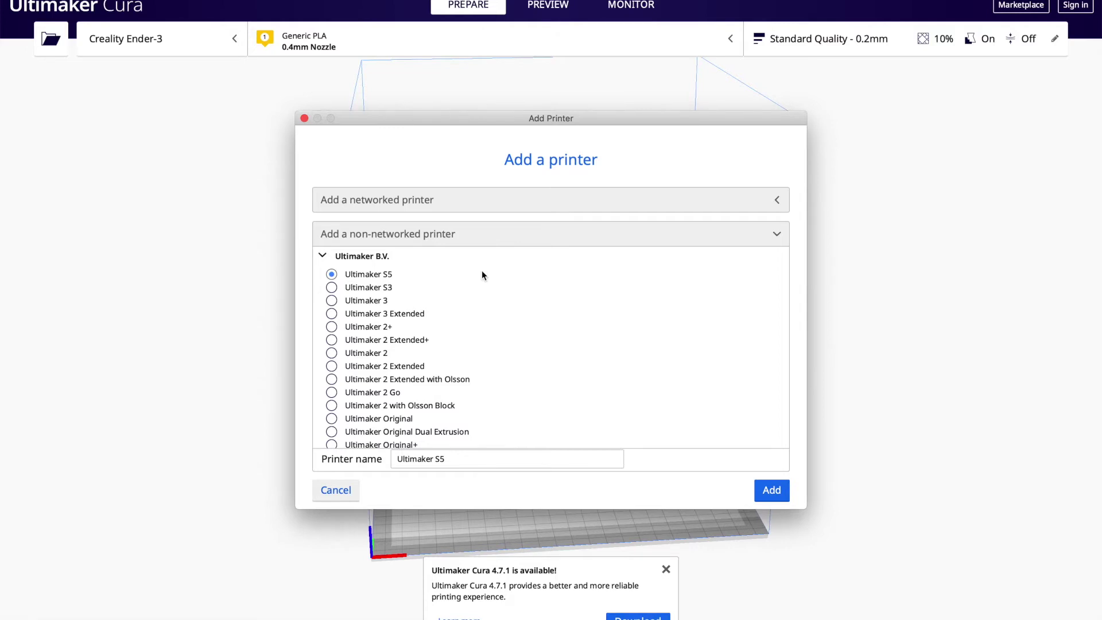
click(520, 237)
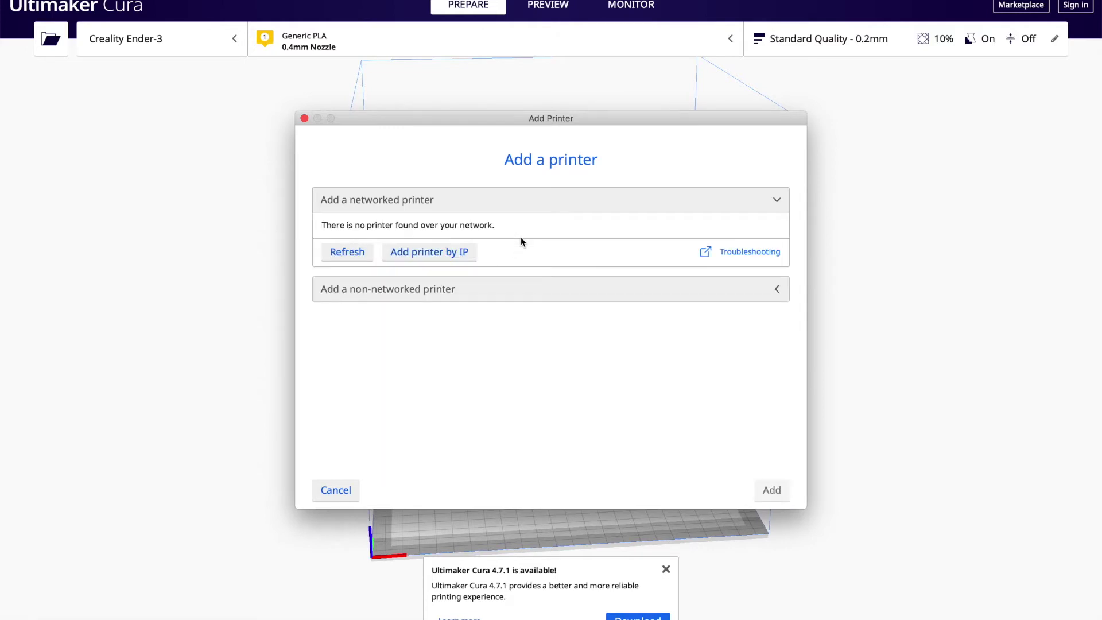
click(538, 290)
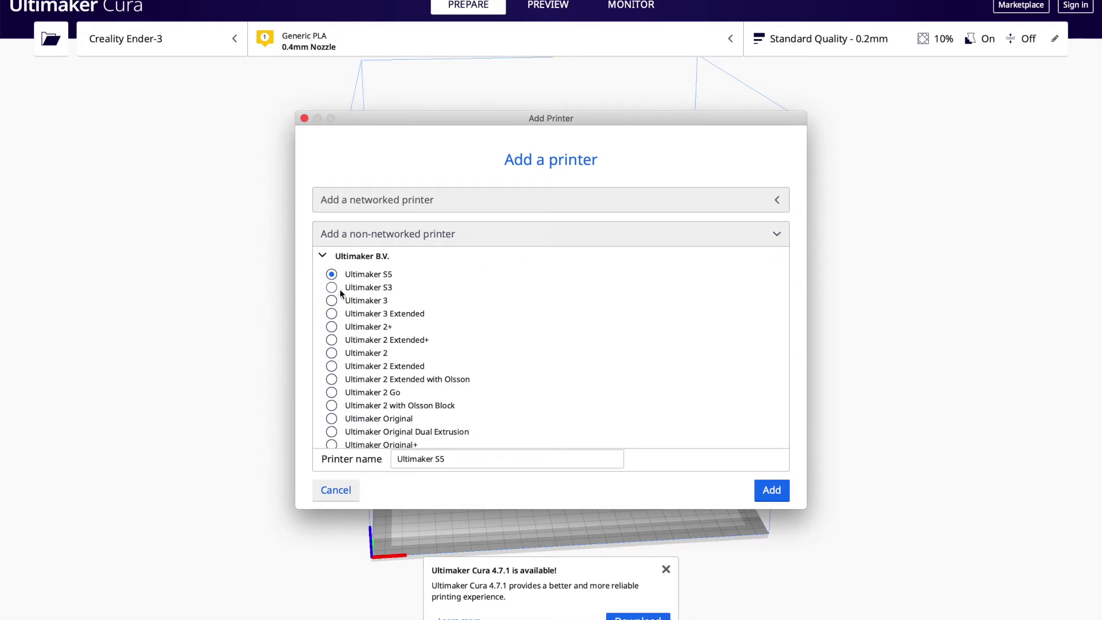
Step: Choose Creality Ender-3 under Creality3D in the non-networked printer list, and close the dialog without adding the printer
scroll(396, 403, down, 3)
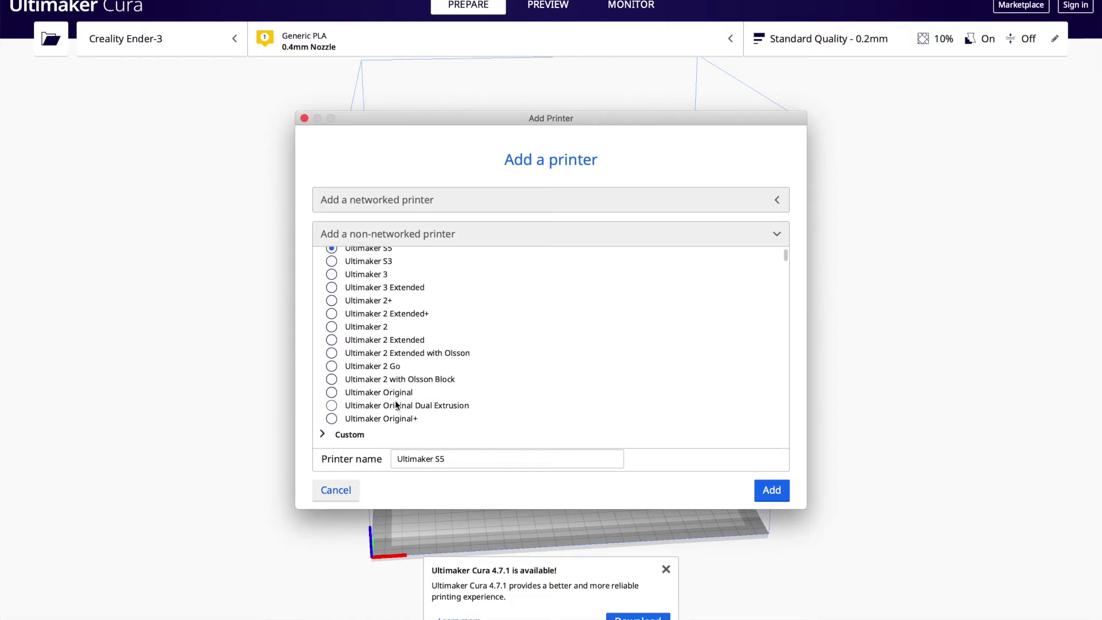
scroll(395, 403, down, 15)
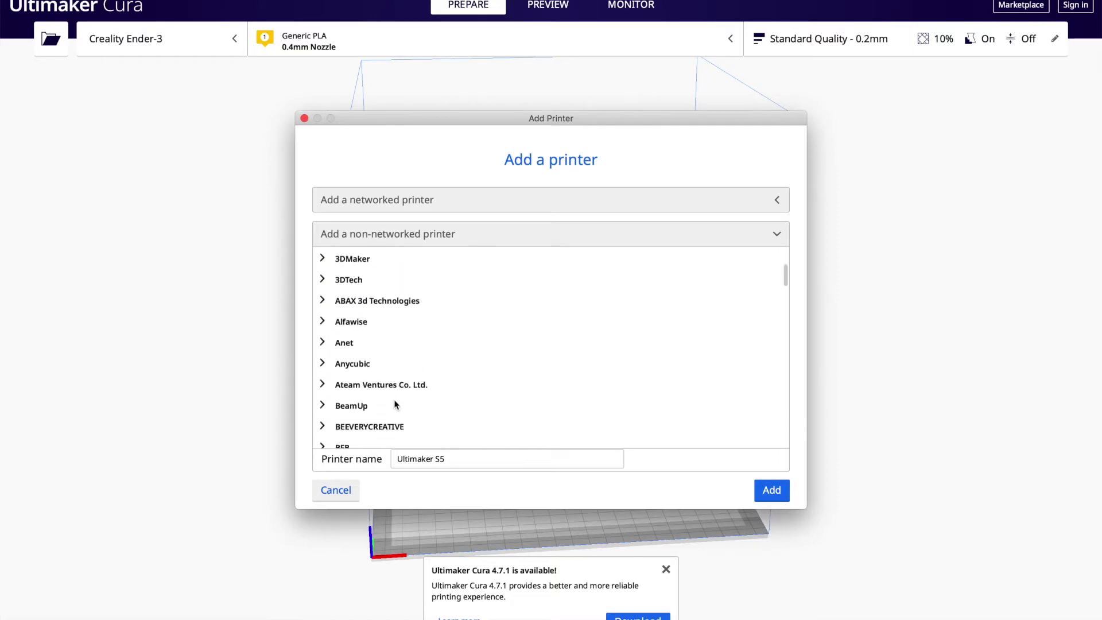
scroll(395, 405, down, 2)
scroll(394, 406, up, 2)
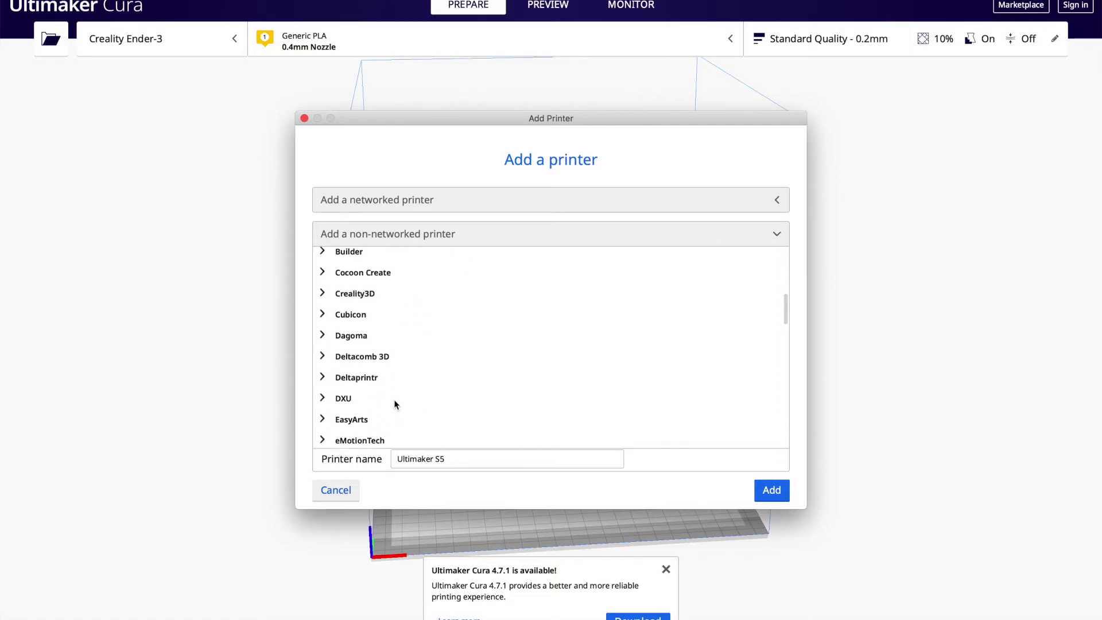
click(325, 295)
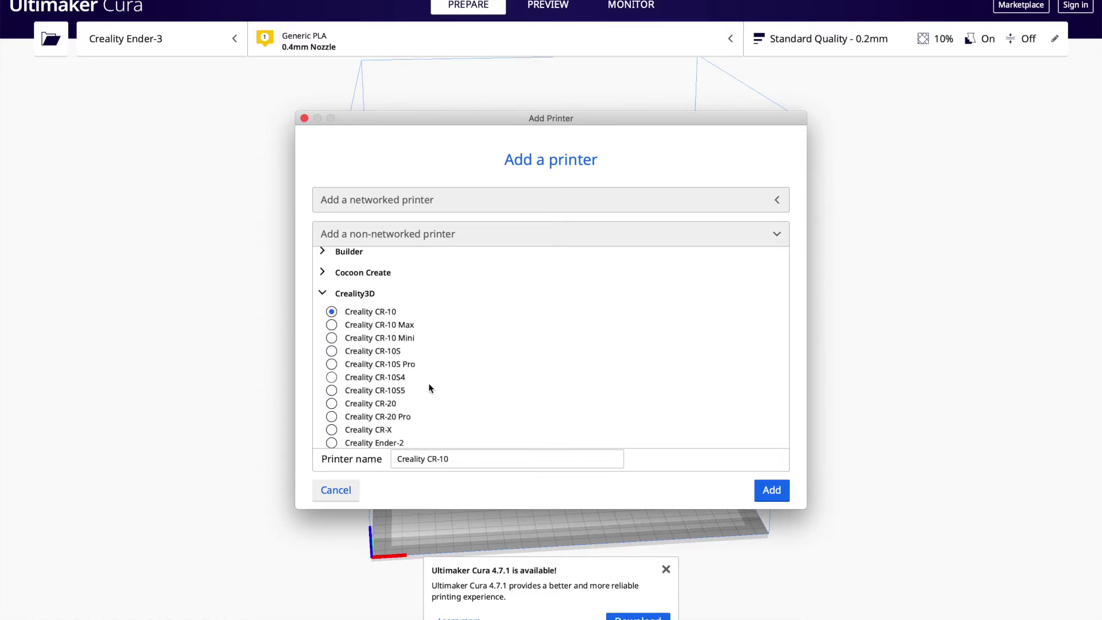
scroll(427, 385, up, 1)
scroll(424, 382, down, 8)
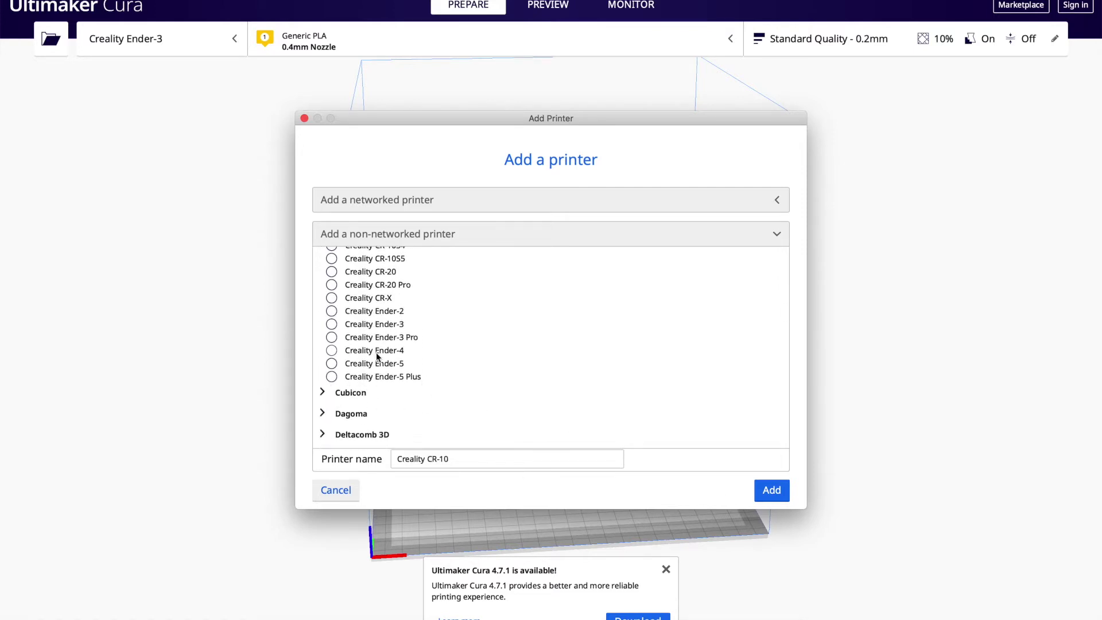
click(384, 327)
click(457, 458)
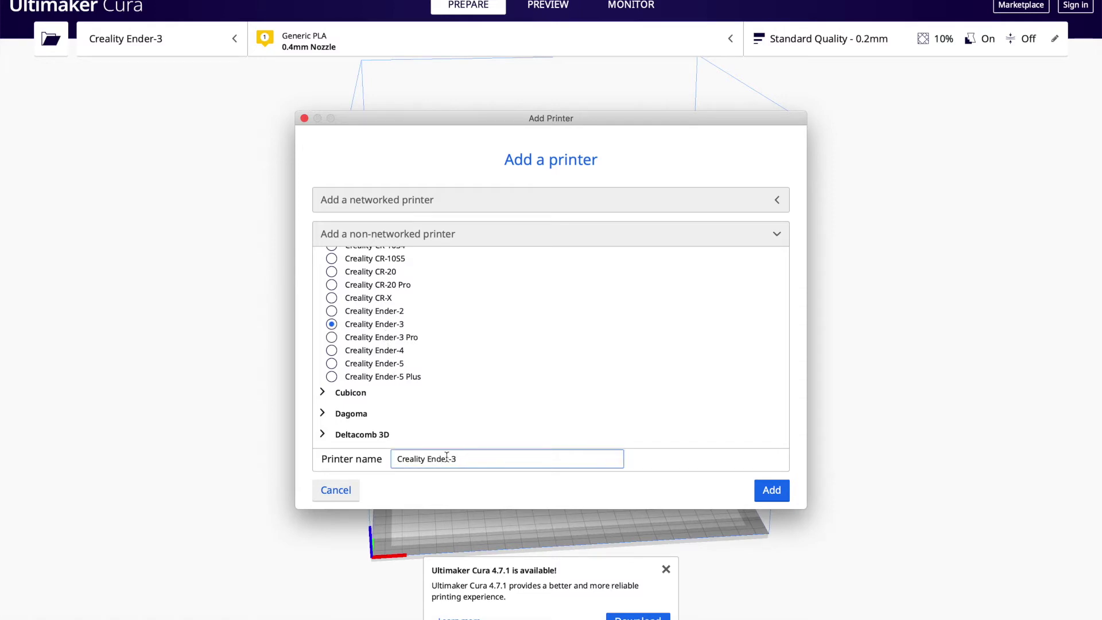
click(304, 119)
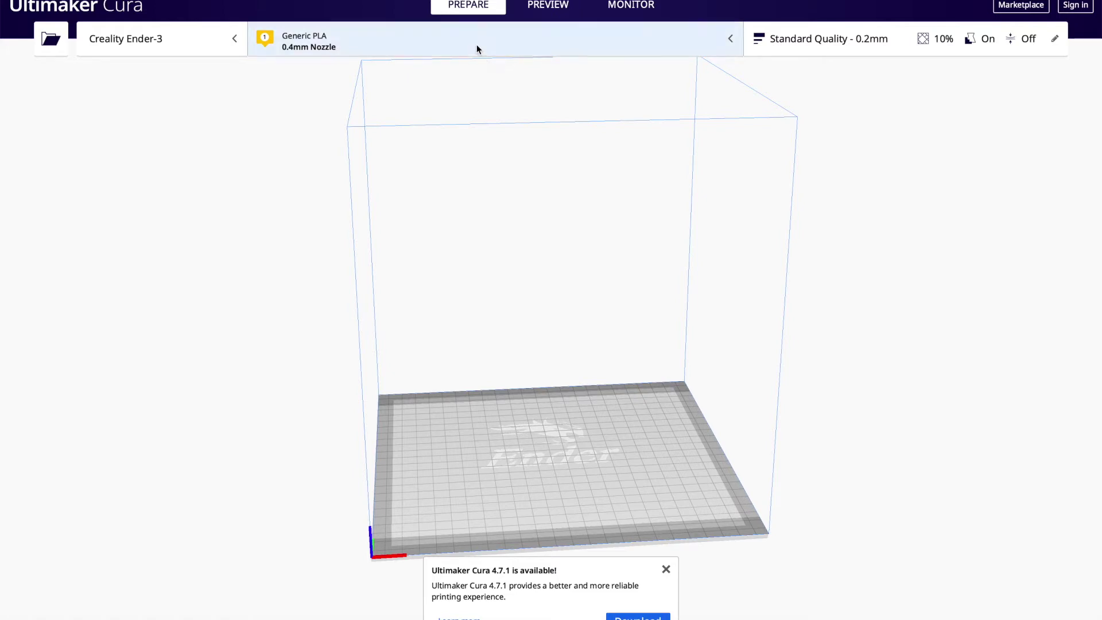
Step: Dismiss the update notification and load Super Robo-Jofo.stl from the Downloads folder onto the build plate
right_drag(707, 427, 670, 441)
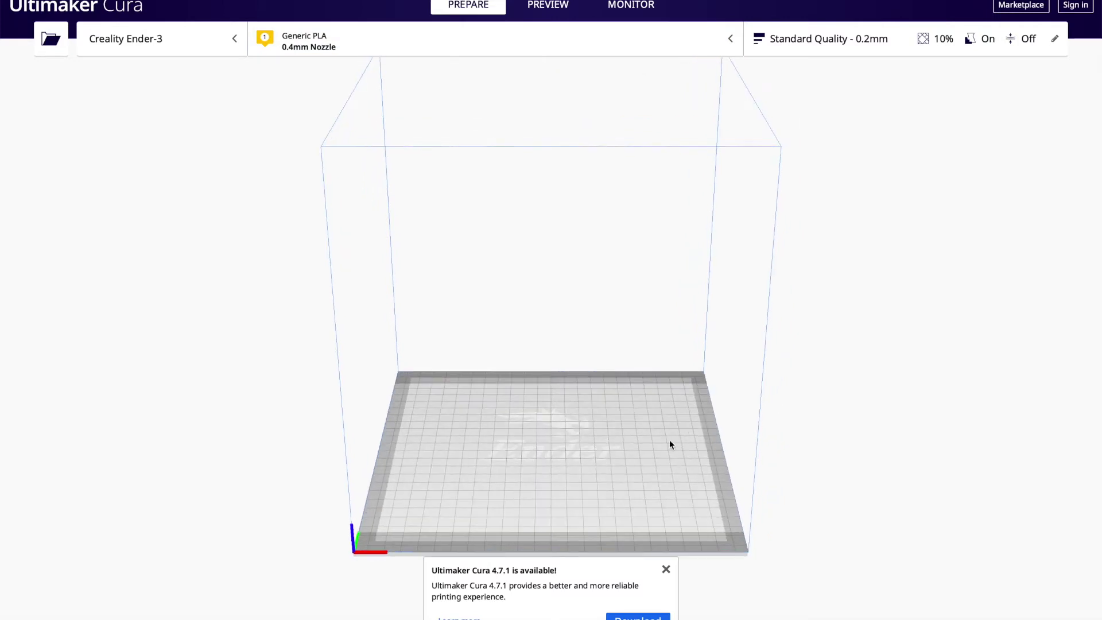
click(666, 571)
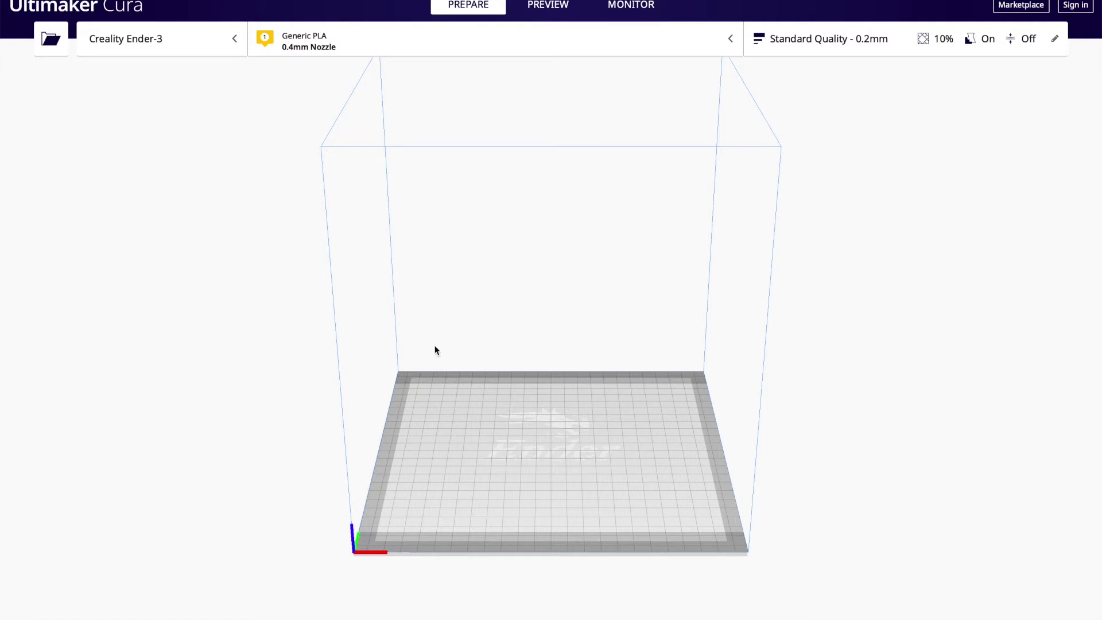
click(120, 0)
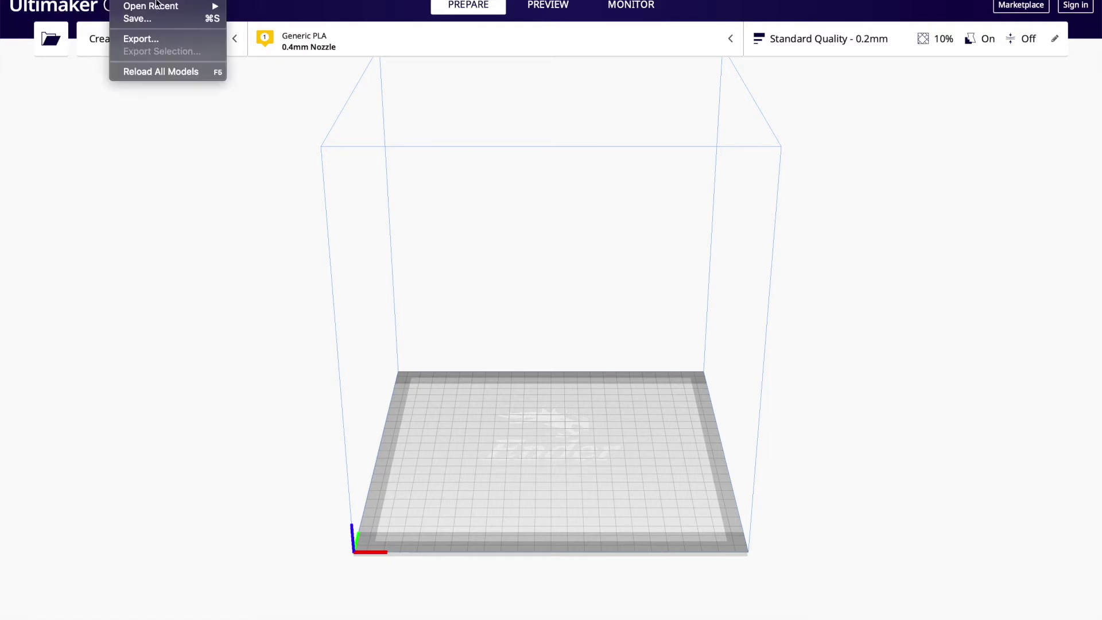
click(389, 96)
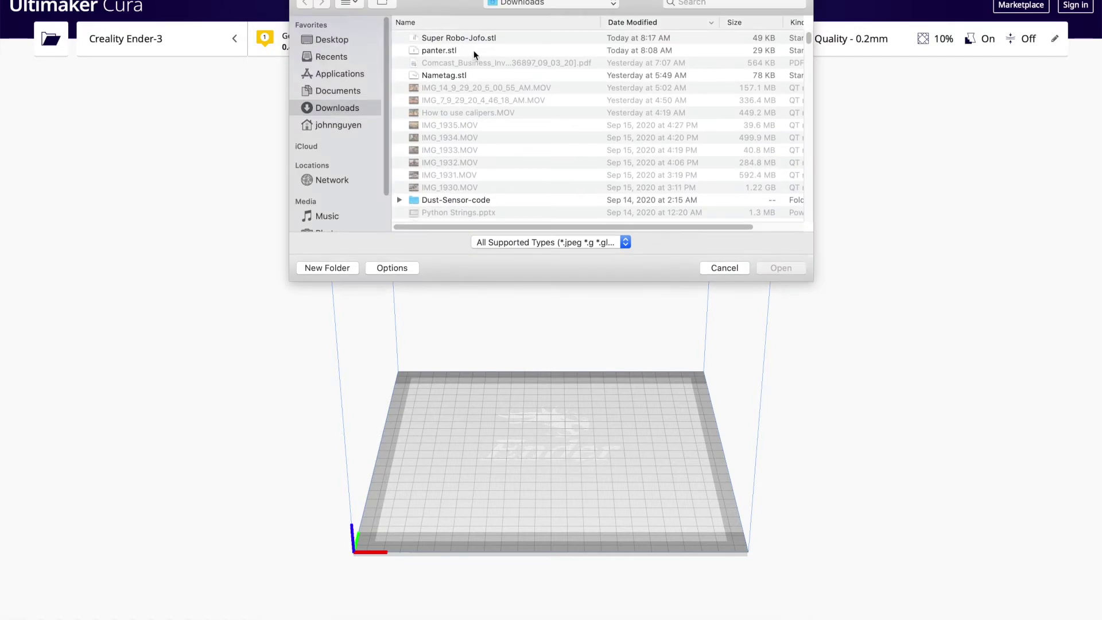
click(469, 41)
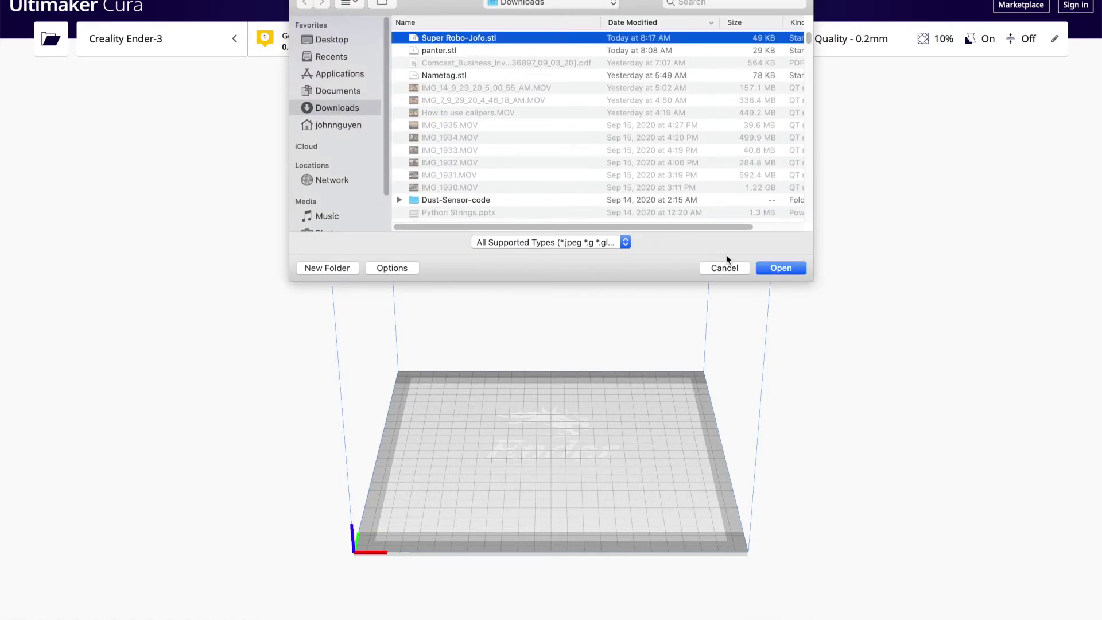
click(780, 268)
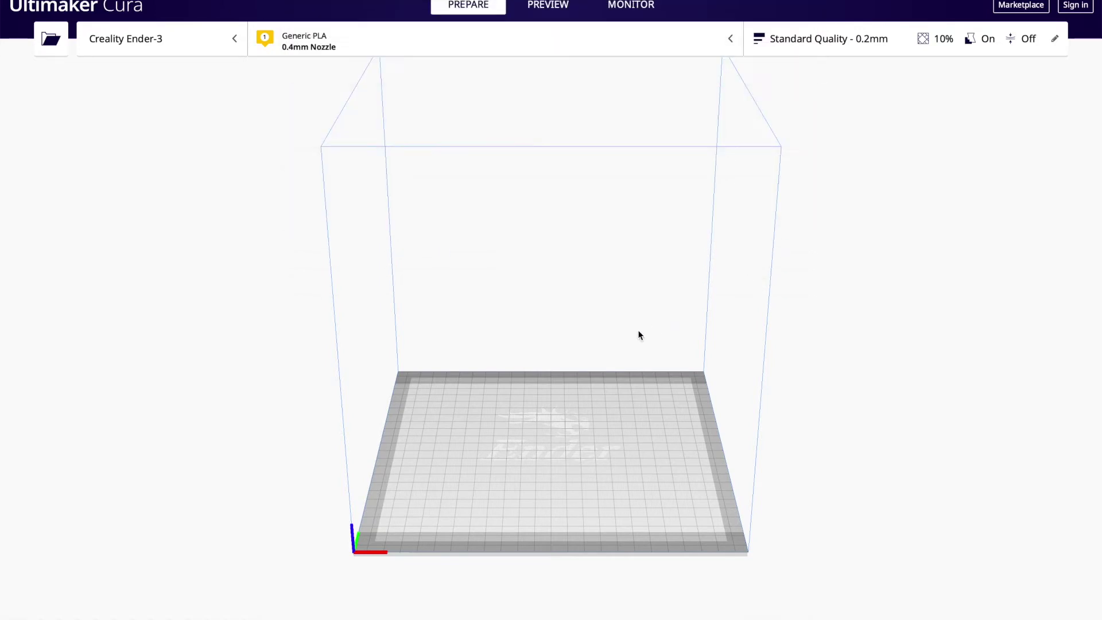
Step: Select the imported model and set the Printing Temperature in the custom Material settings to 220 °C
right_drag(656, 456, 603, 434)
click(589, 433)
right_drag(667, 453, 694, 426)
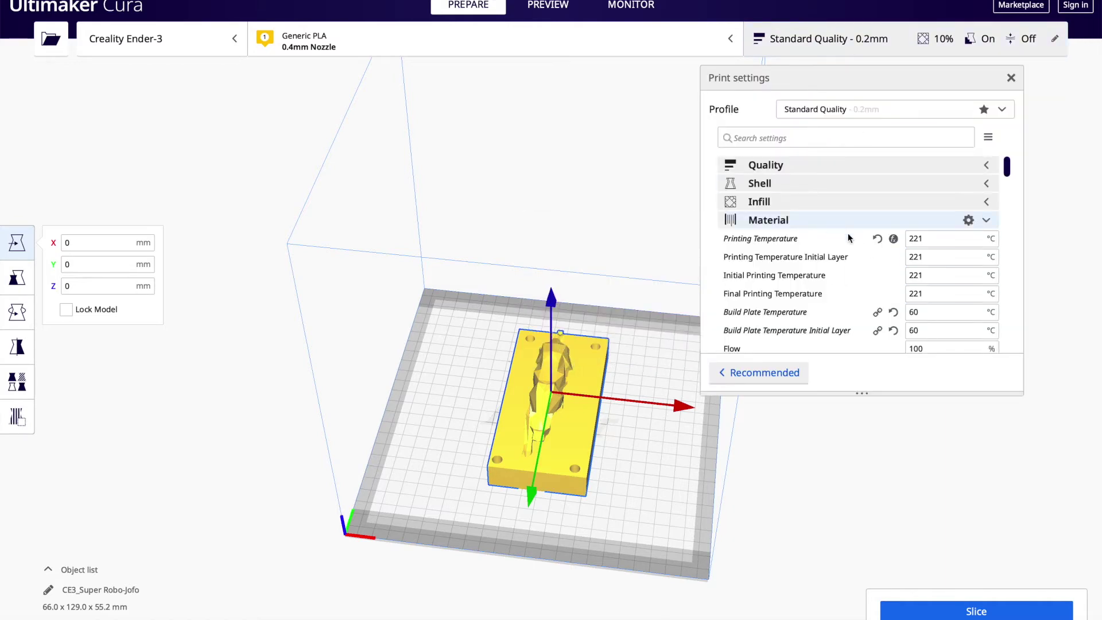
click(929, 239)
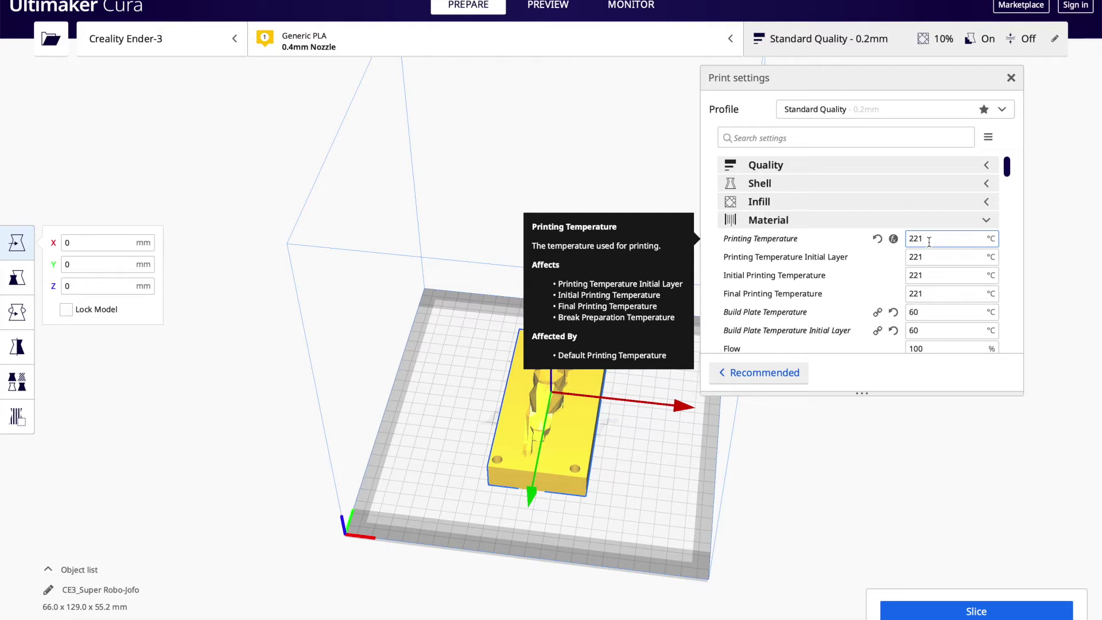
mouse_move(940, 280)
key(BackSpace)
text(0)
click(930, 312)
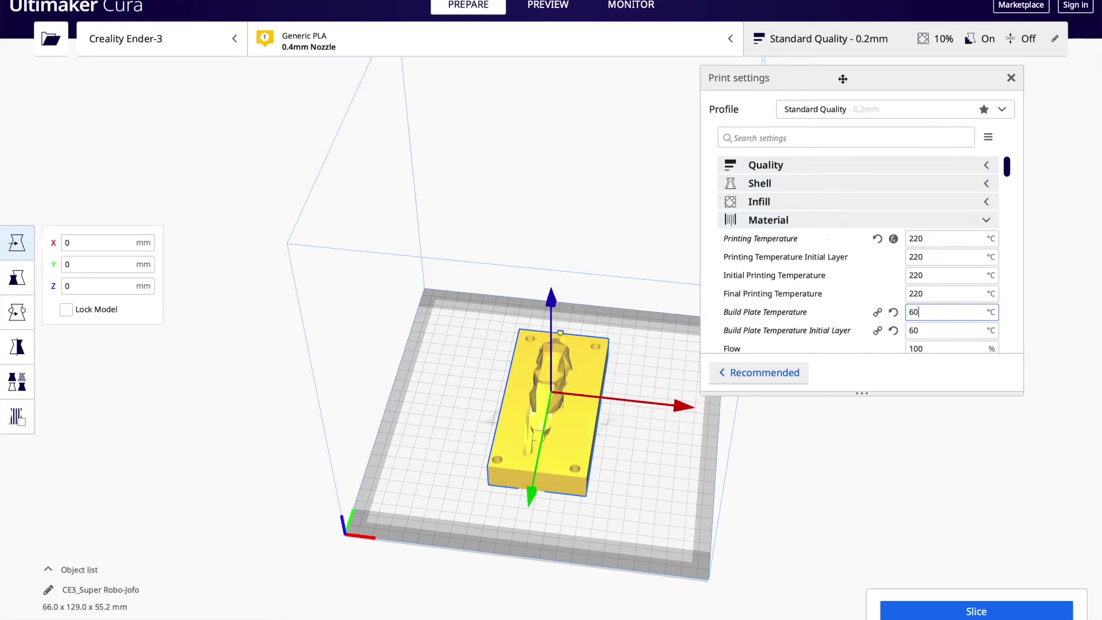
Step: Switch the print settings from the custom view to the recommended view
click(844, 40)
click(866, 48)
click(742, 383)
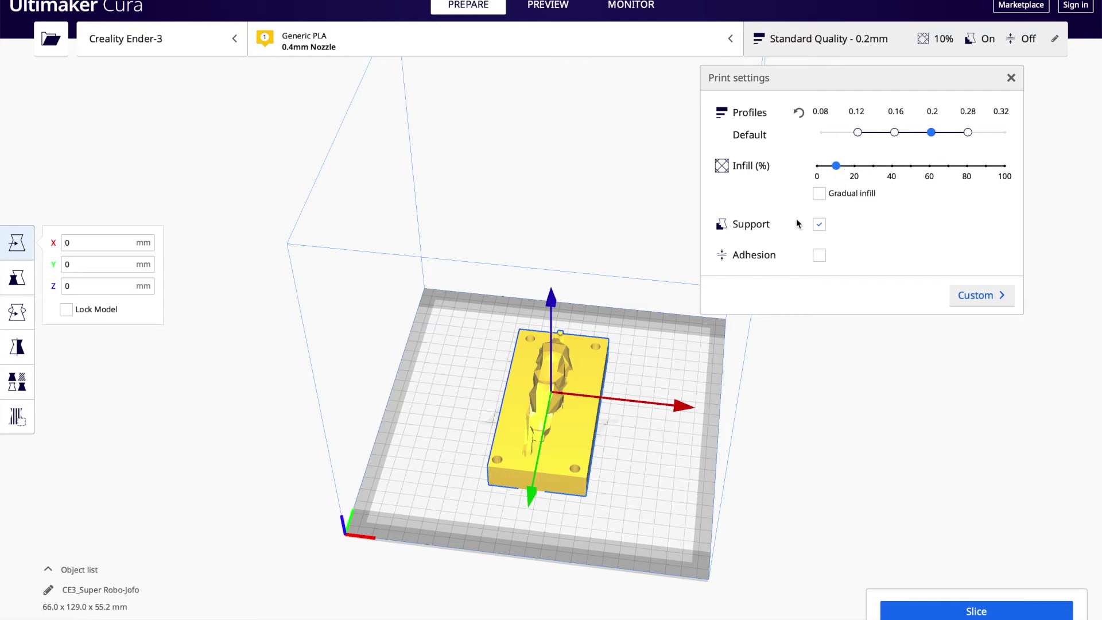
Step: Try raising the infill to 20% in the recommended print settings, and return it to 10%
right_drag(613, 435, 507, 398)
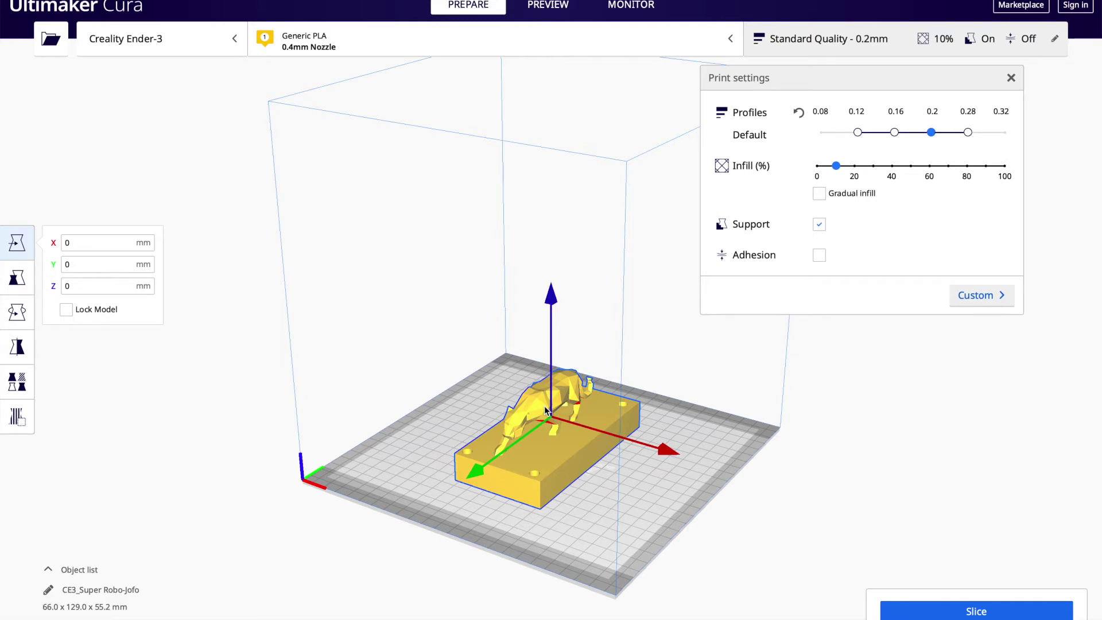
drag(837, 166, 855, 166)
click(983, 169)
click(974, 167)
drag(860, 166, 839, 167)
right_drag(572, 396, 606, 450)
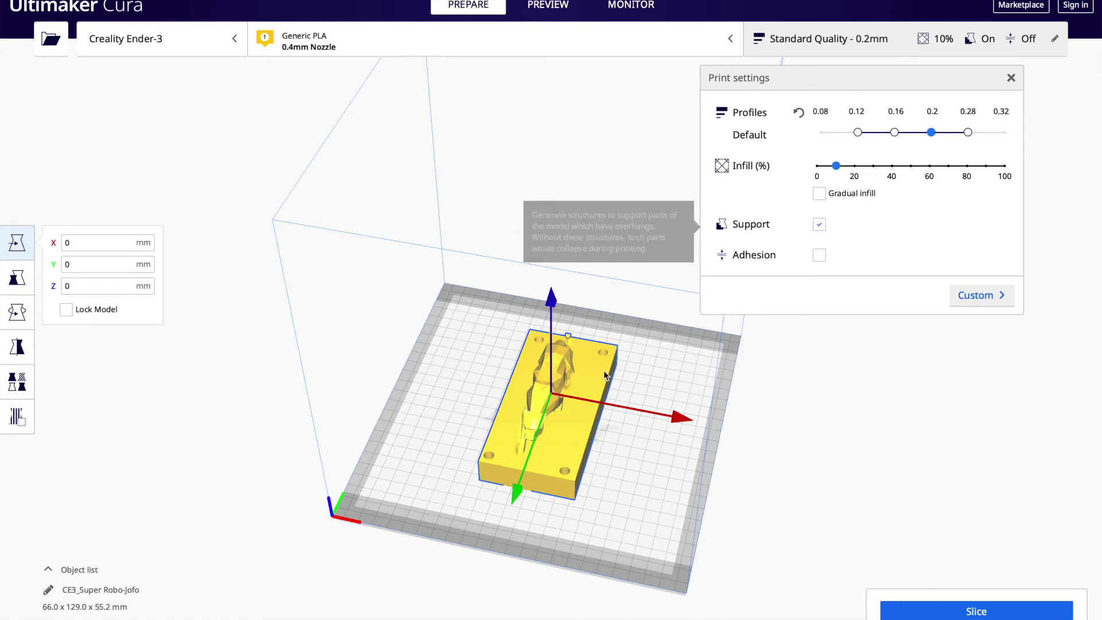
Step: Rotate the model 90° about the X axis so it stands upright on one short end of its base
right_drag(663, 452, 687, 443)
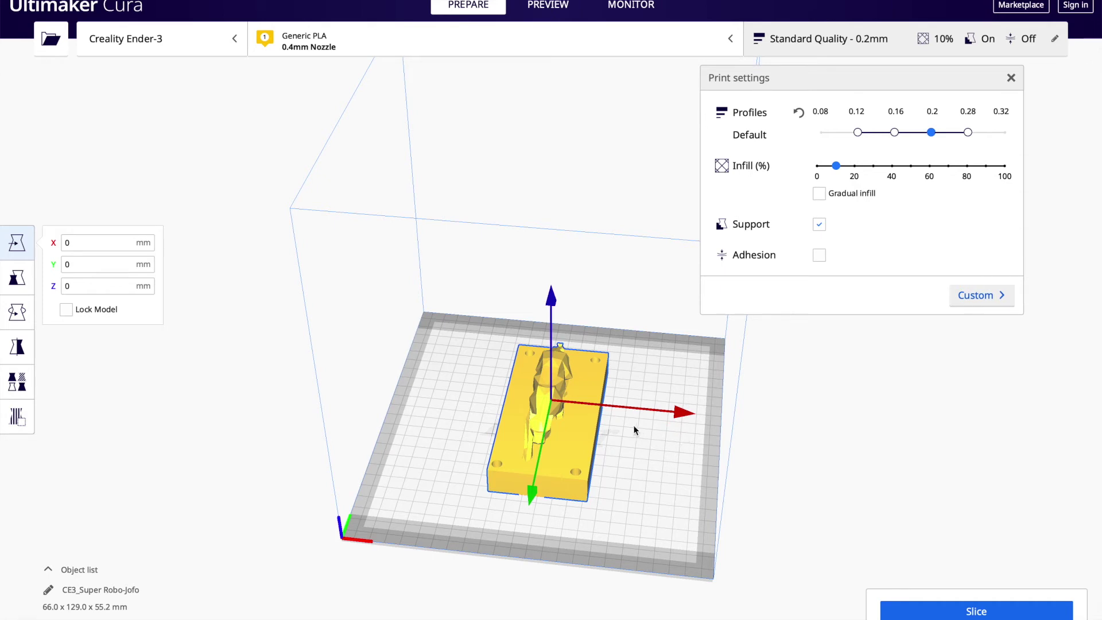
right_drag(635, 425, 637, 412)
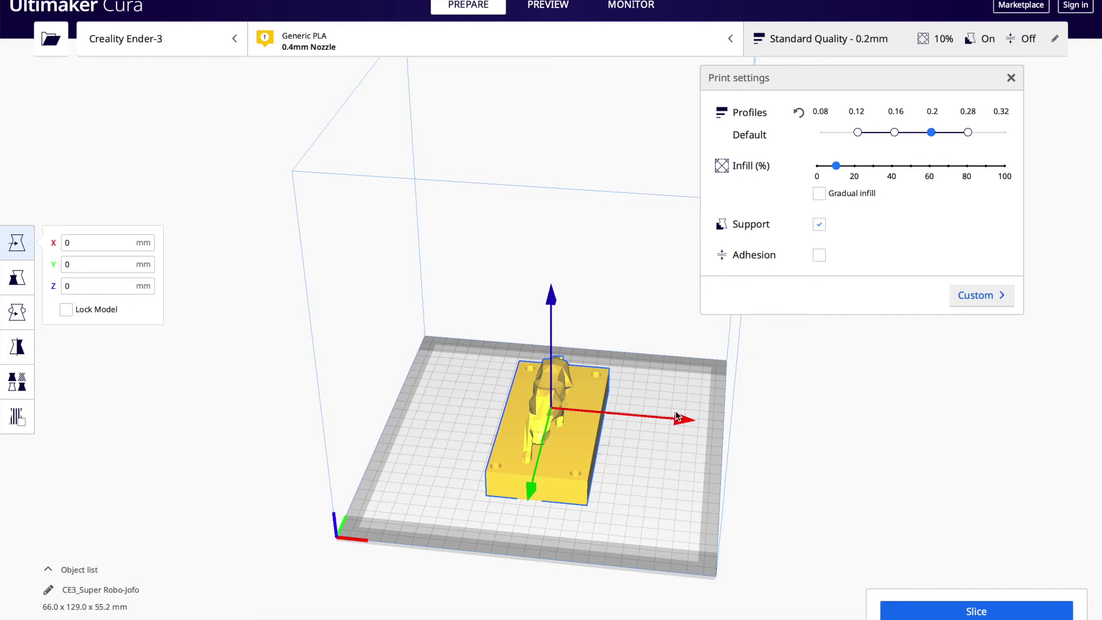
scroll(588, 436, down, 2)
scroll(588, 436, up, 1)
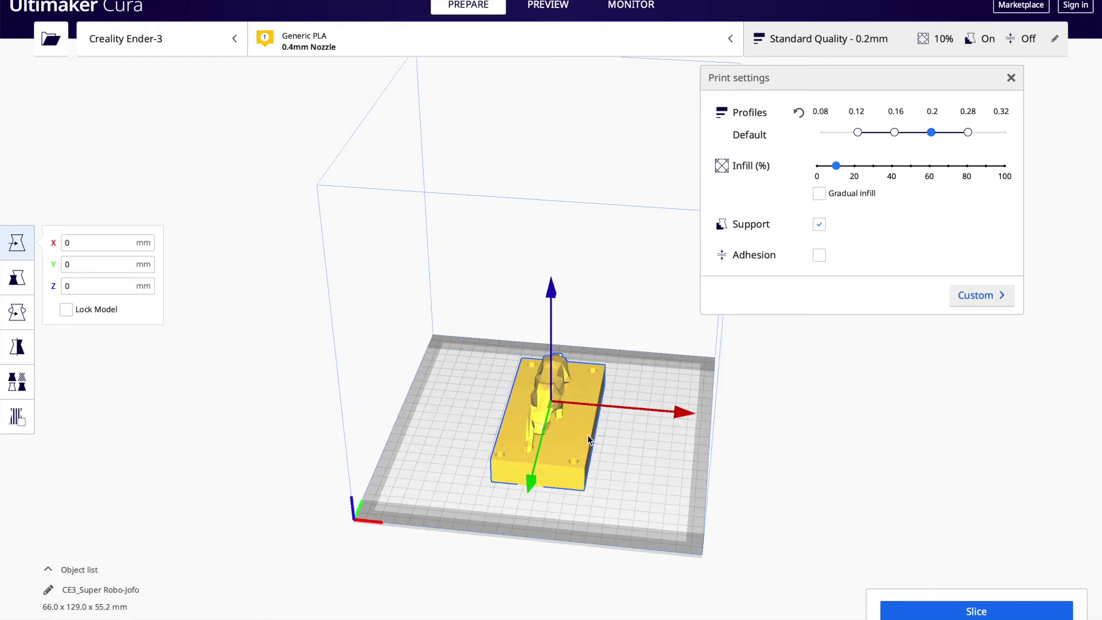
right_drag(588, 435, 600, 477)
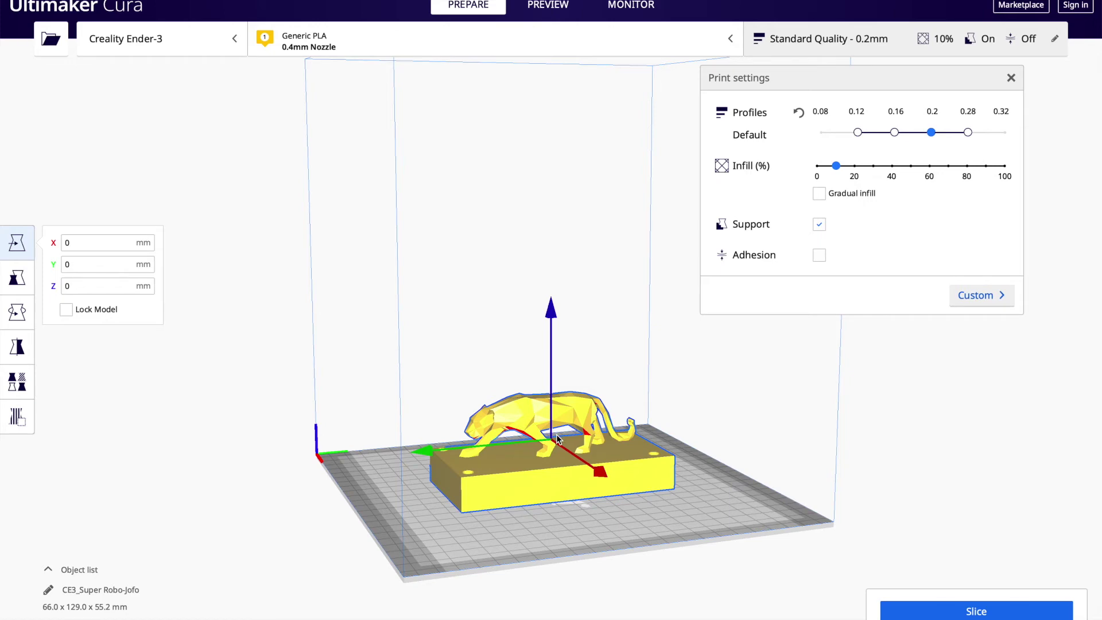
right_drag(558, 439, 556, 465)
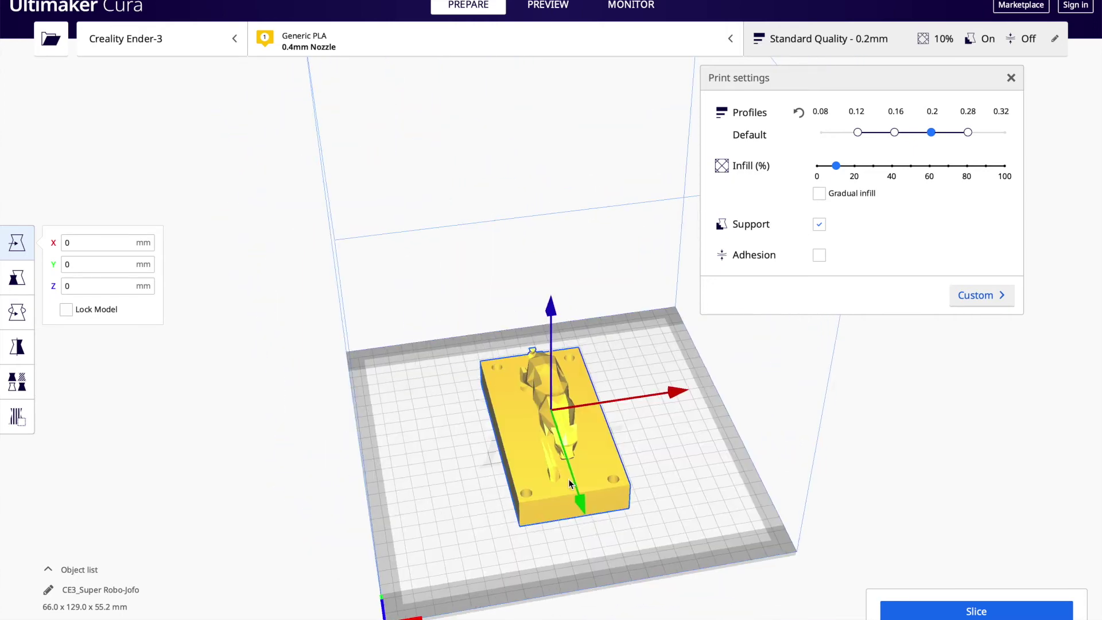
click(17, 312)
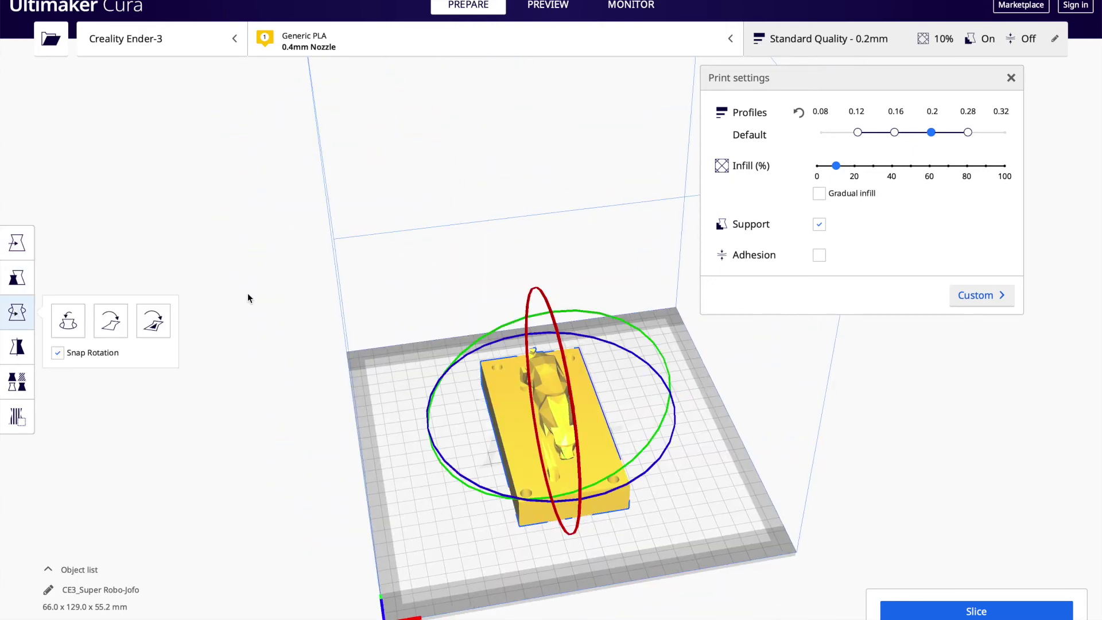
drag(553, 322, 551, 446)
right_drag(624, 445, 581, 358)
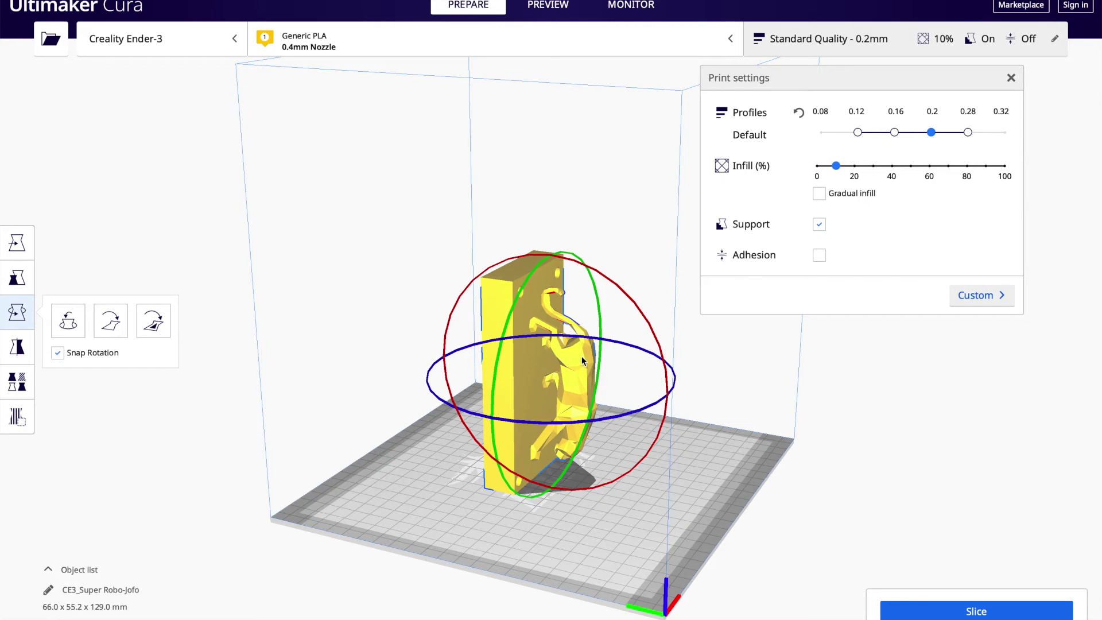
Step: Slice the upright model and preview its layers up to layer 325
click(939, 603)
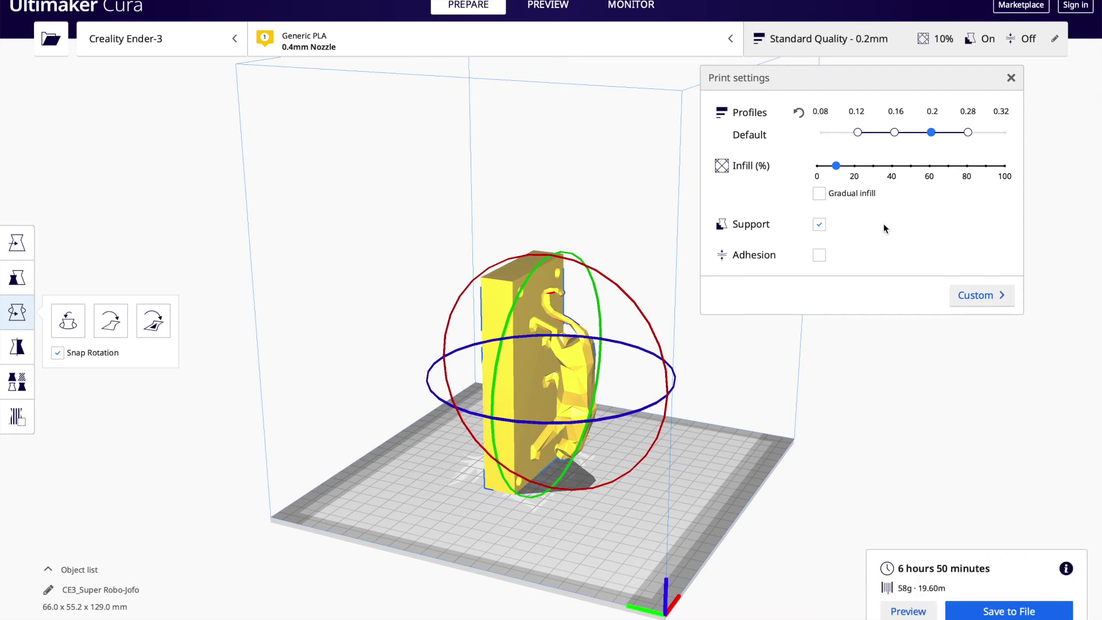
click(898, 612)
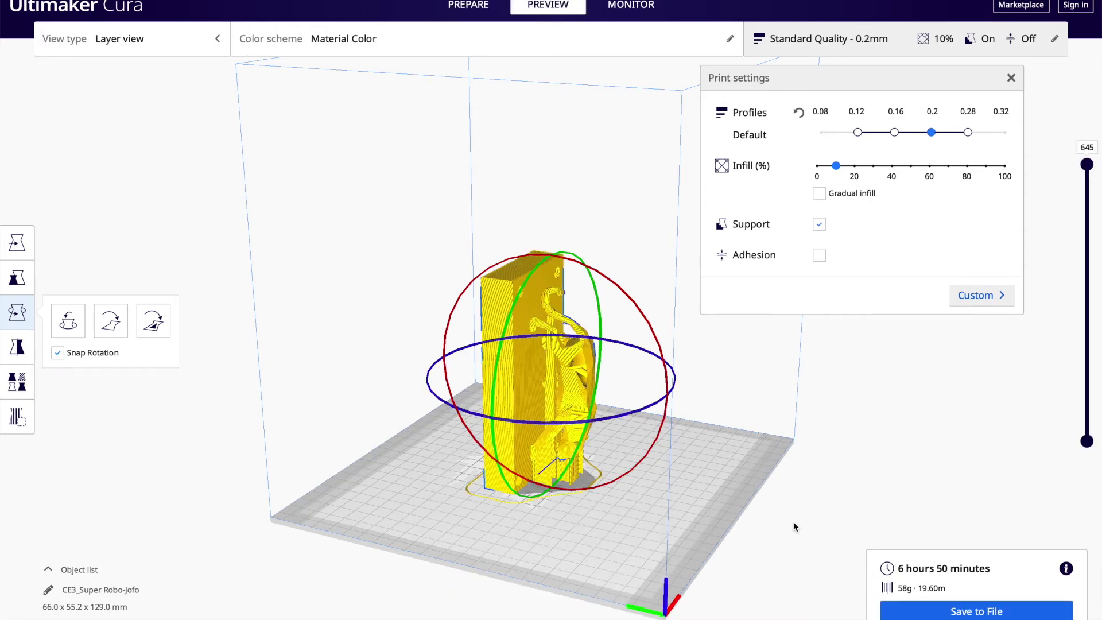
drag(1087, 165, 1059, 305)
scroll(570, 460, down, 1)
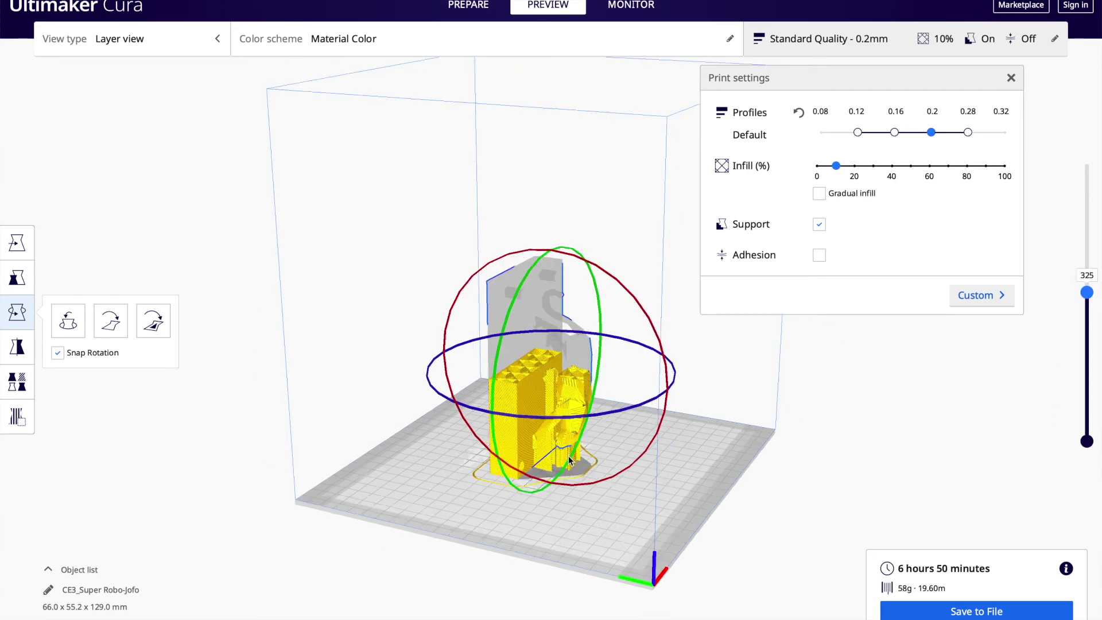
Step: Examine the supports around the panther up close and lower the layer preview to layer 229
scroll(568, 458, up, 1)
scroll(595, 471, up, 1)
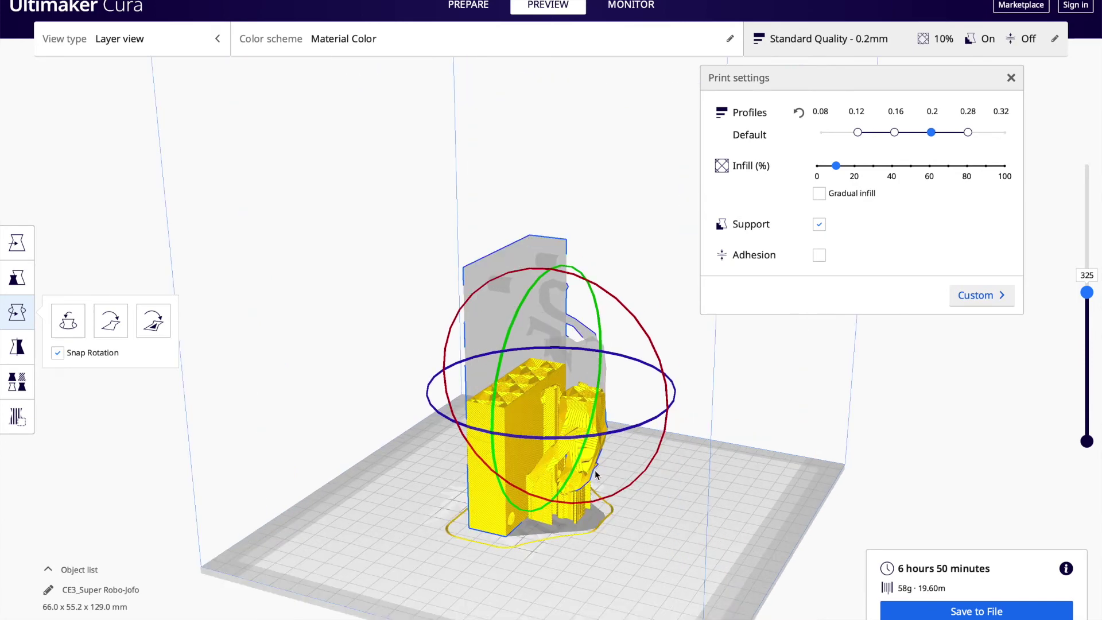
scroll(598, 477, up, 2)
scroll(619, 457, up, 1)
key(Up)
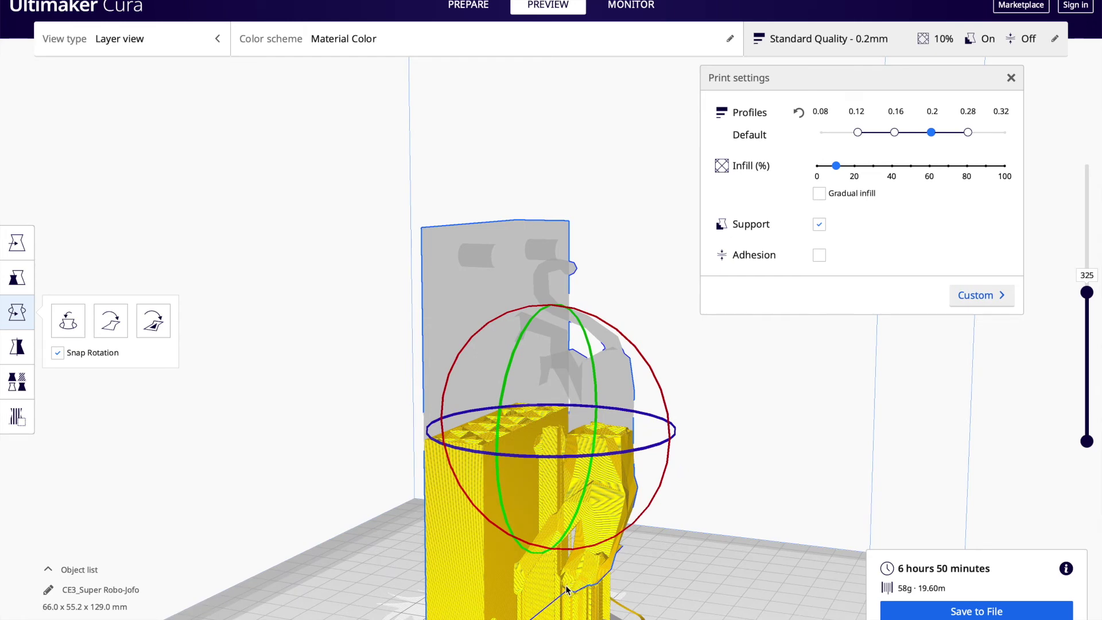
drag(1088, 285, 1085, 332)
scroll(723, 475, up, 4)
scroll(723, 475, down, 5)
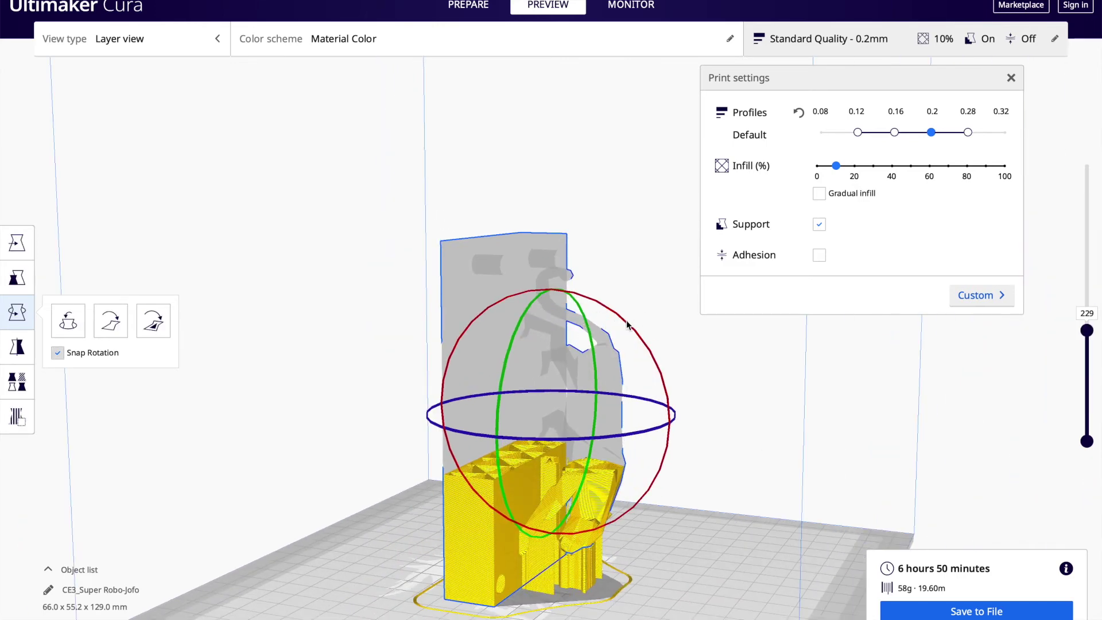
Step: Rotate the model back so its base lies flat on the build plate, and deselect it
drag(617, 320, 449, 407)
click(750, 472)
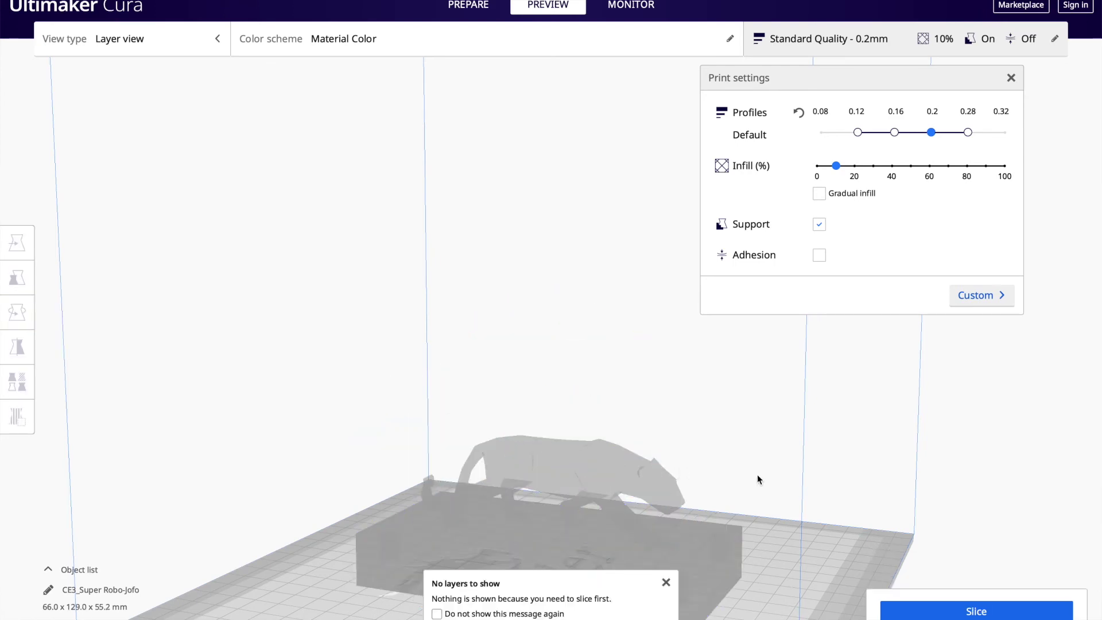
right_click(757, 476)
click(733, 471)
right_drag(703, 498, 540, 521)
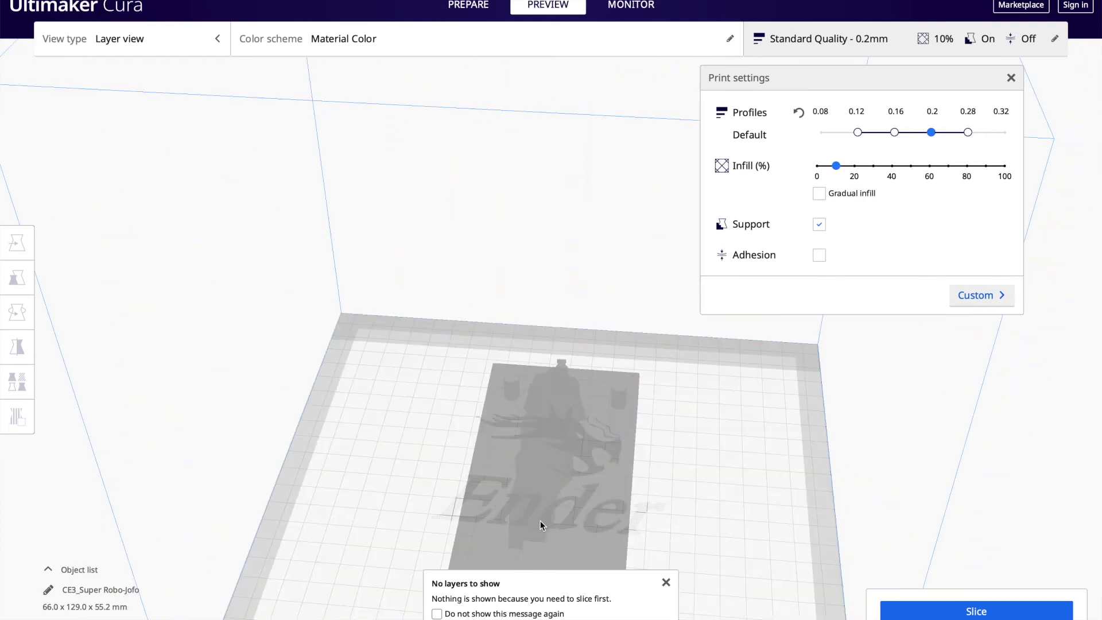
scroll(680, 470, down, 5)
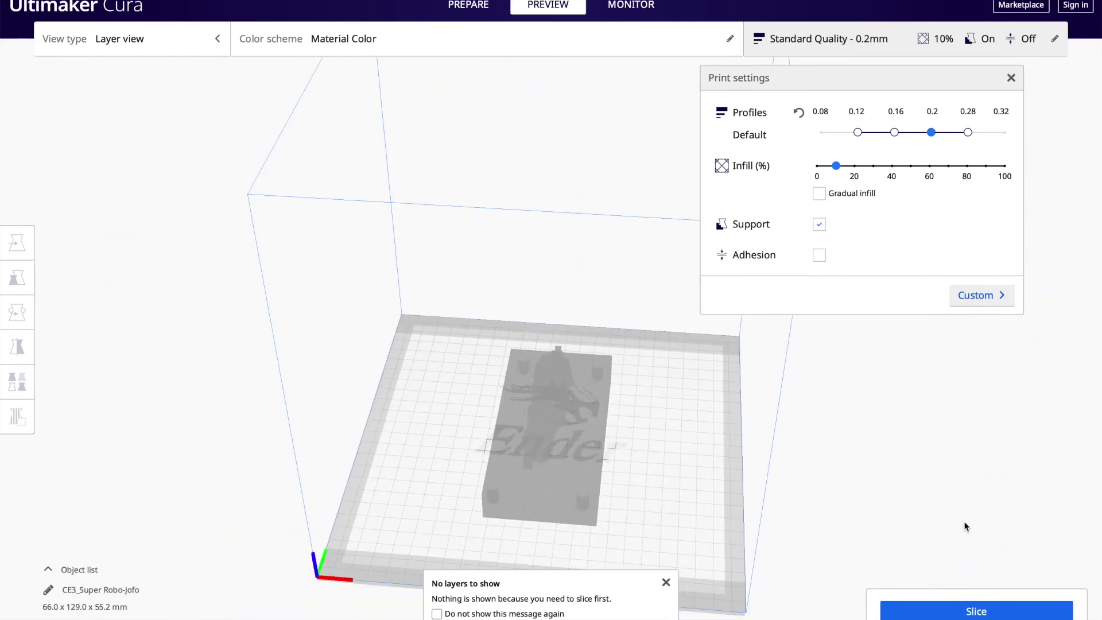
Step: Slice the flat model and lower the layer preview to layer 61 to examine the base's infill from above
click(979, 604)
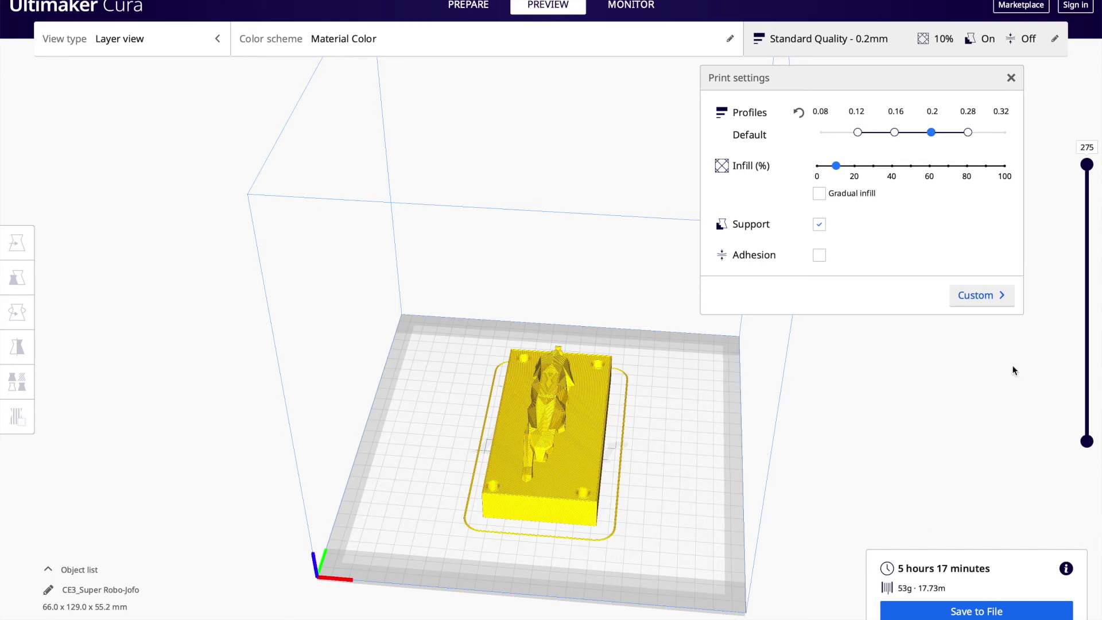
drag(1087, 166, 1062, 379)
right_drag(747, 408, 609, 429)
scroll(608, 426, up, 5)
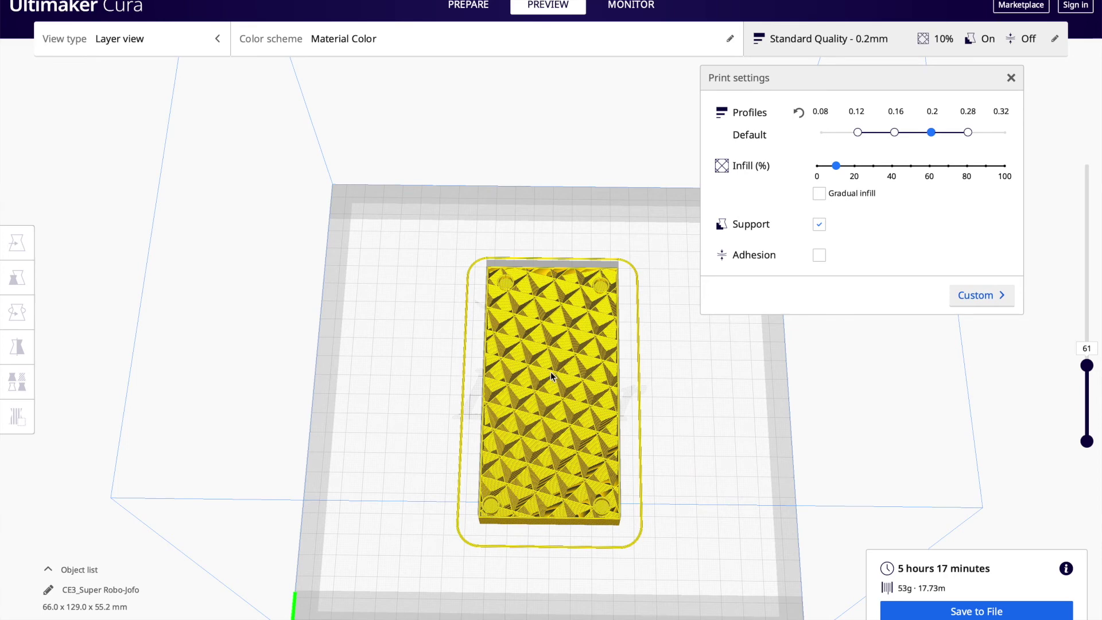
Step: Try 80% infill, slice the model again and examine the infill at layer 88
drag(837, 167, 855, 167)
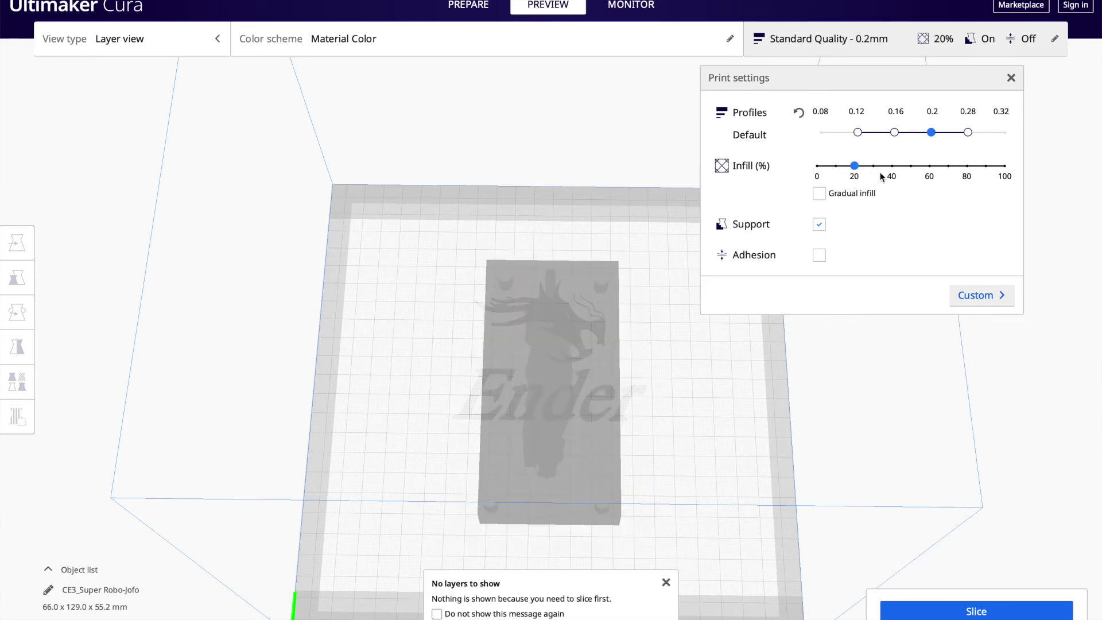
click(895, 172)
click(965, 170)
click(941, 607)
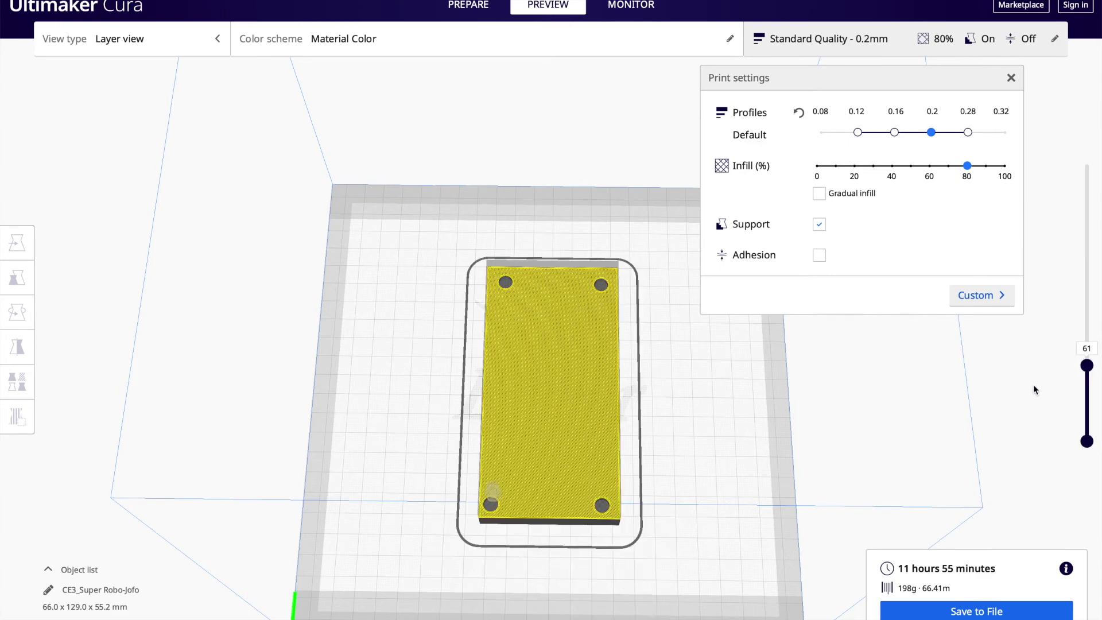
drag(1087, 360, 1086, 335)
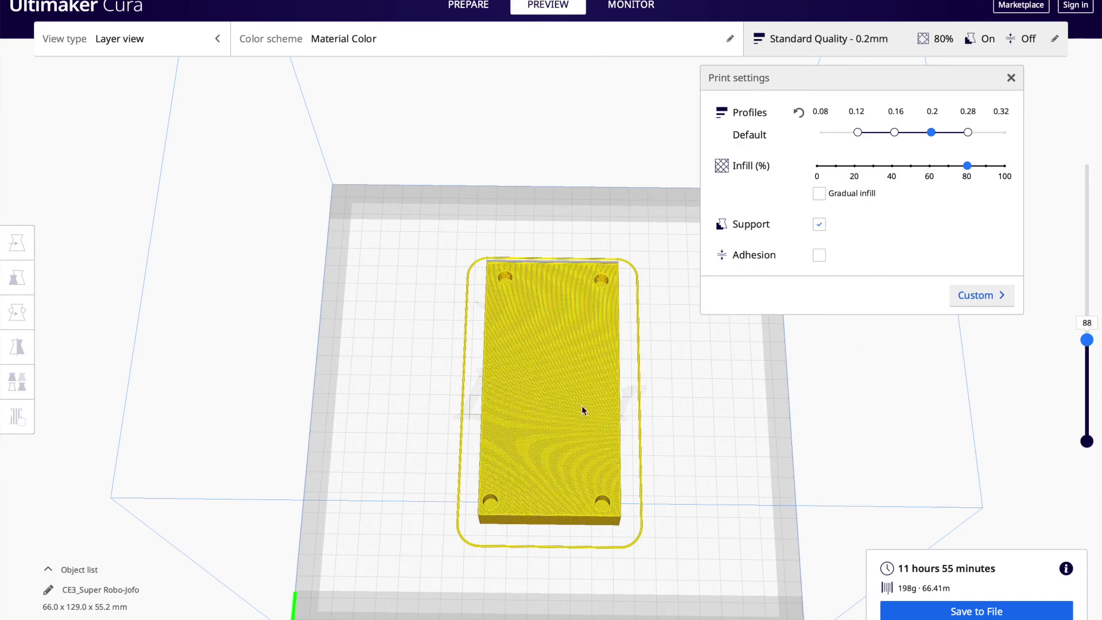
scroll(583, 409, up, 6)
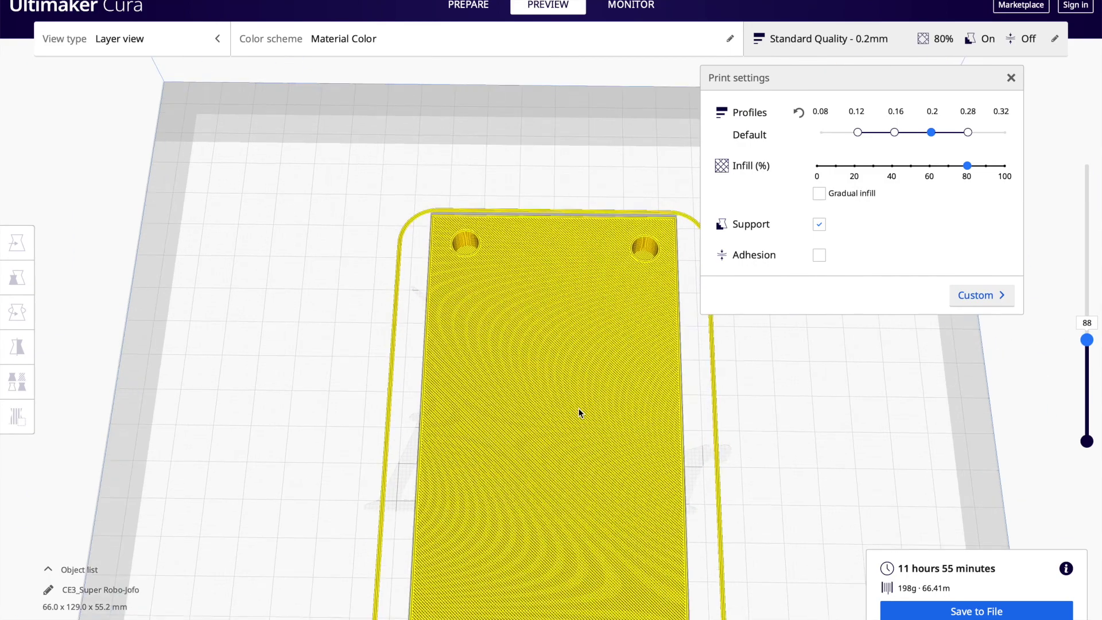
scroll(579, 412, down, 4)
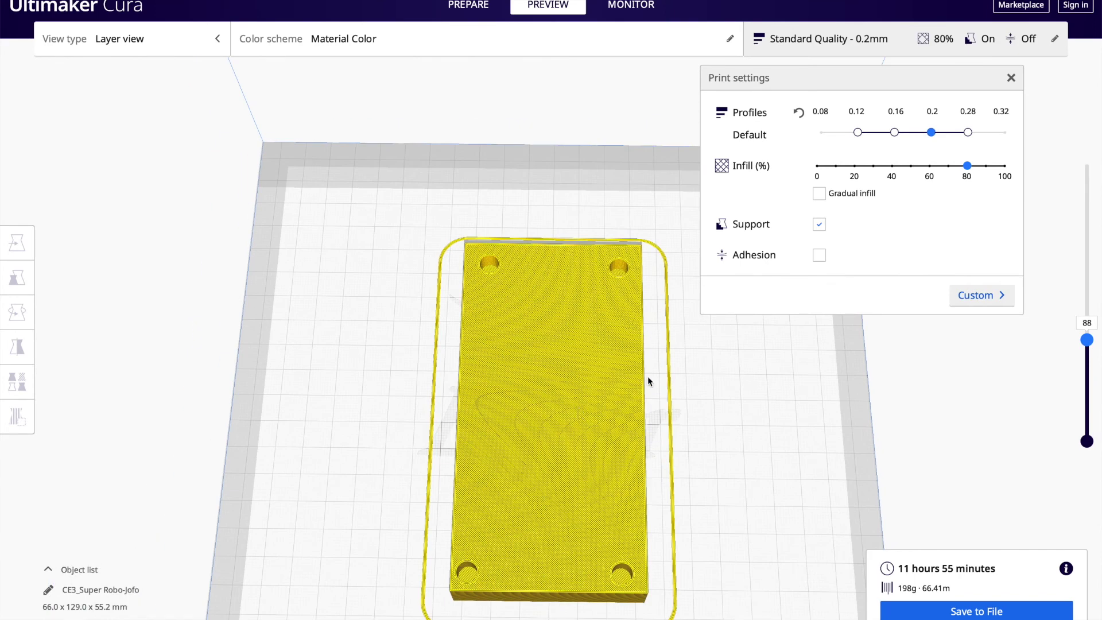
Step: Try slicing with 50% infill for comparison, and return the infill to 10% and slice again
click(912, 165)
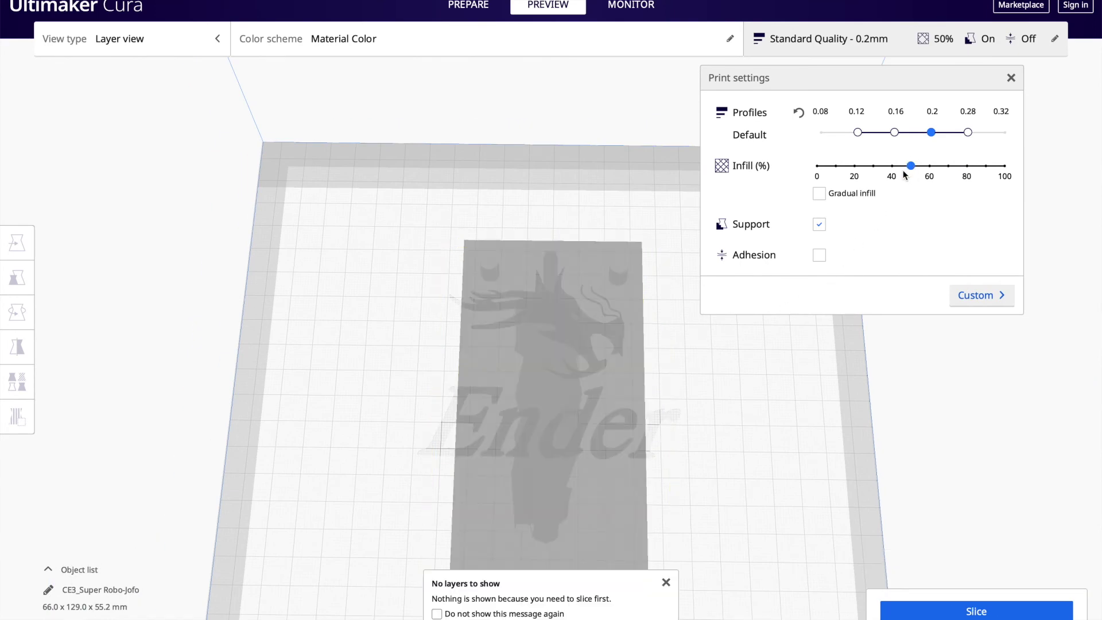
click(970, 613)
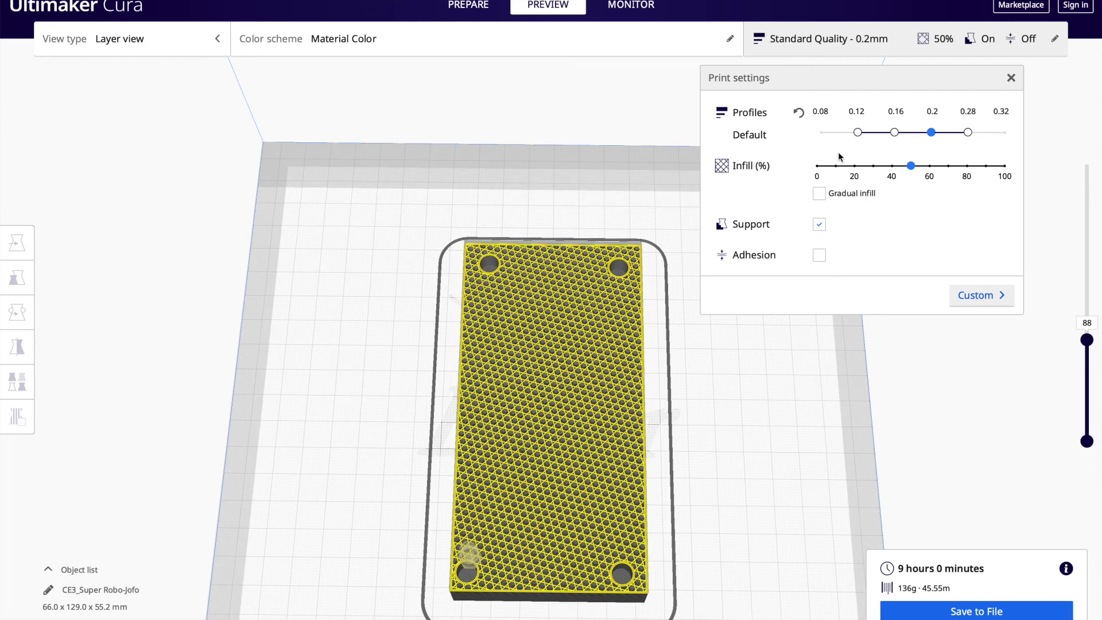
click(836, 165)
click(992, 612)
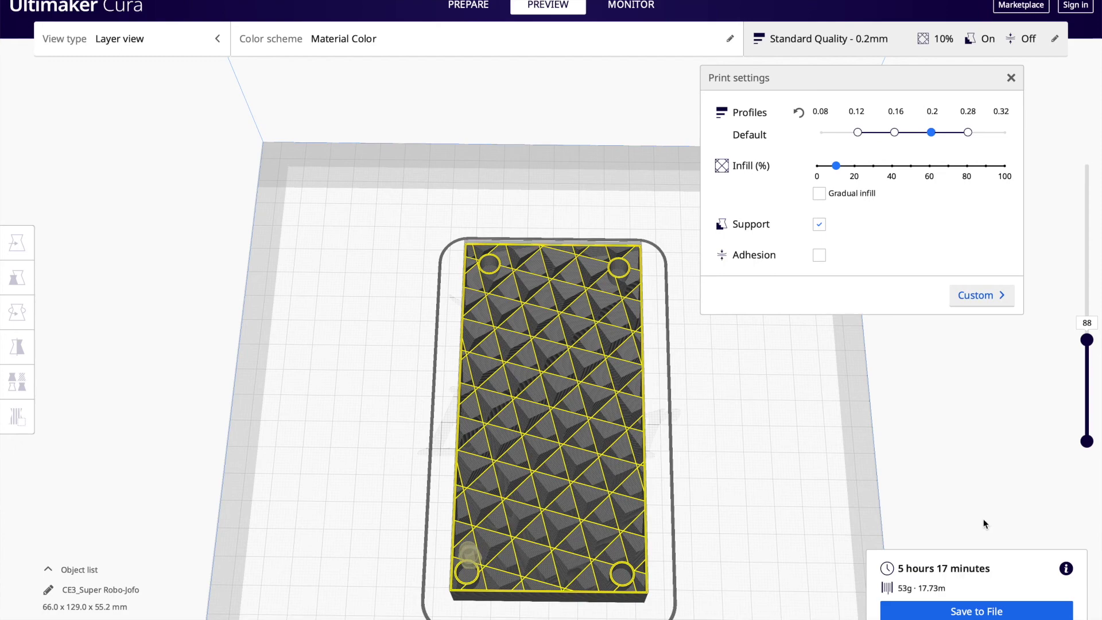
Step: Lower the layer preview to layer 14, play the toolpath simulation, and raise the preview to the full 275 layers
drag(1089, 339, 1067, 400)
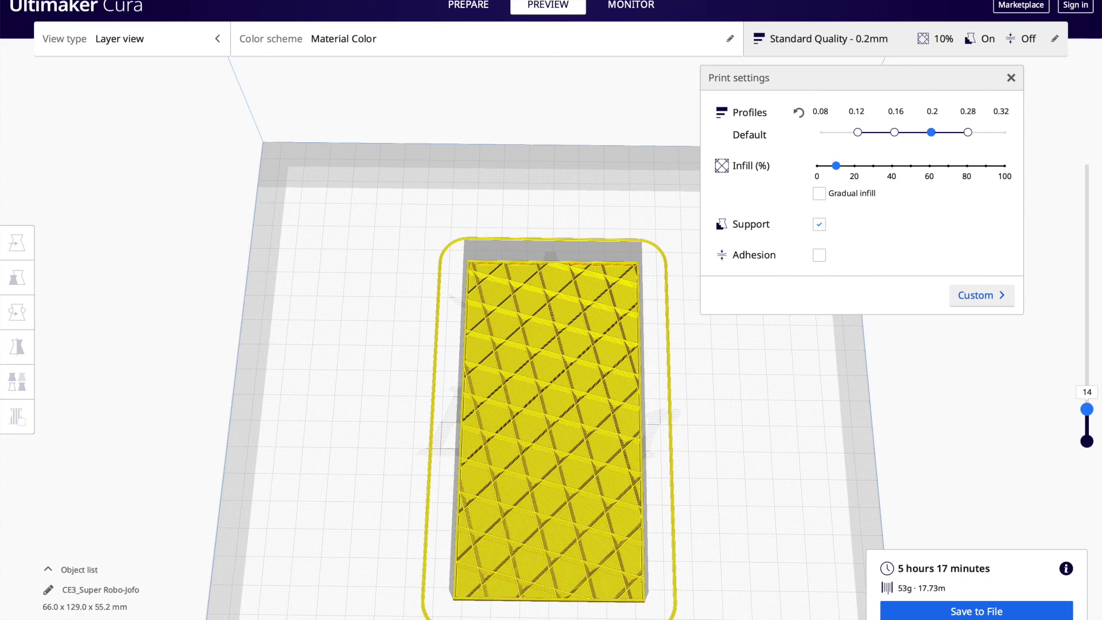
click(407, 619)
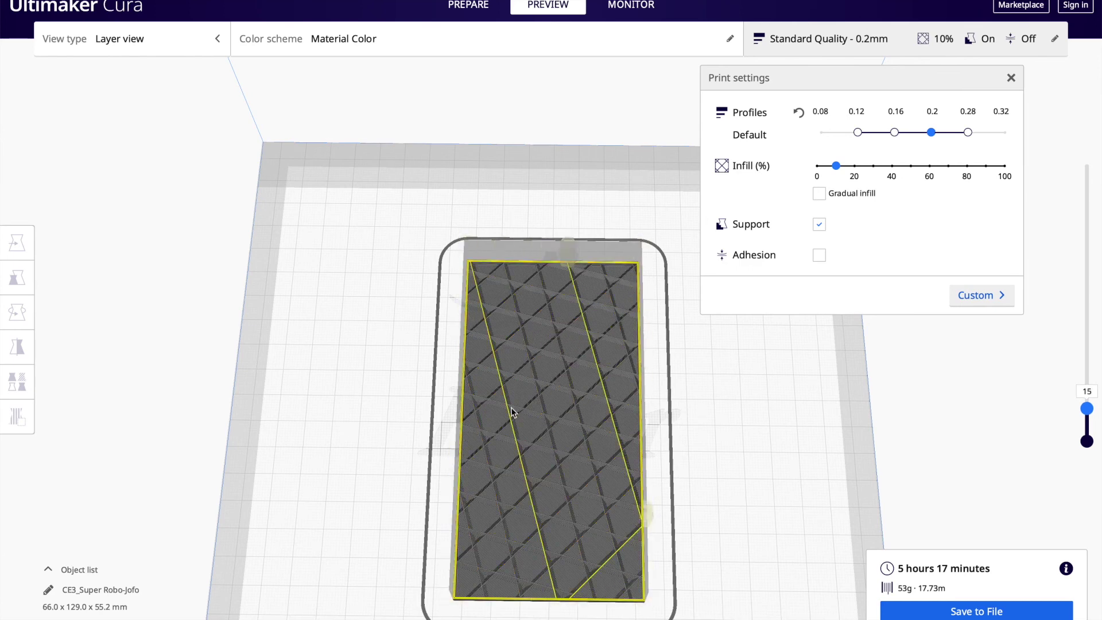
scroll(732, 493, up, 1)
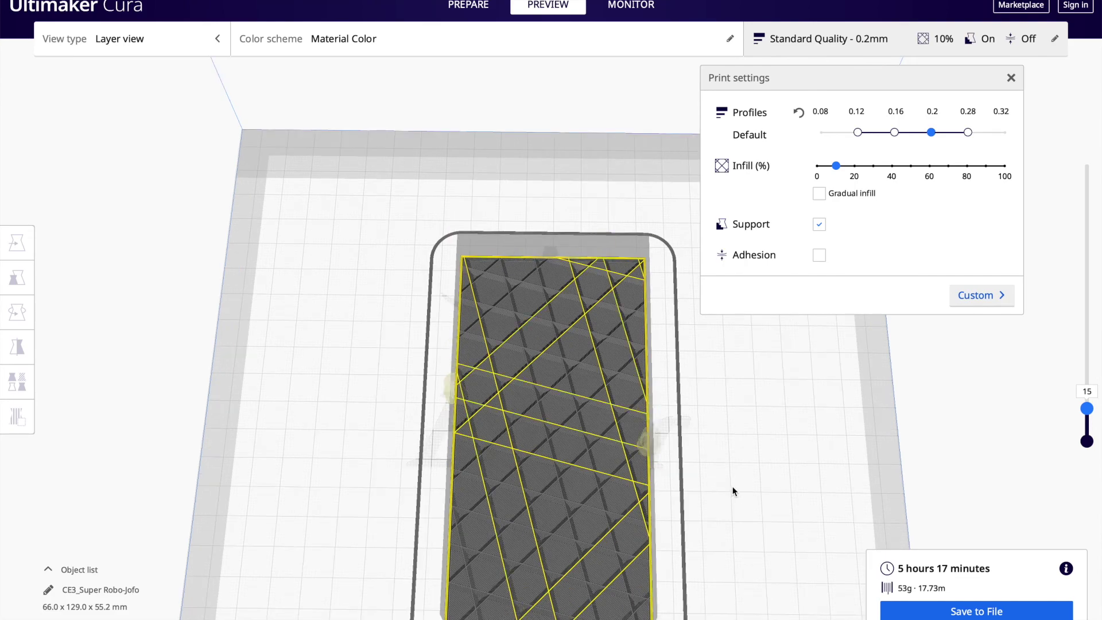
drag(1099, 407, 1098, 298)
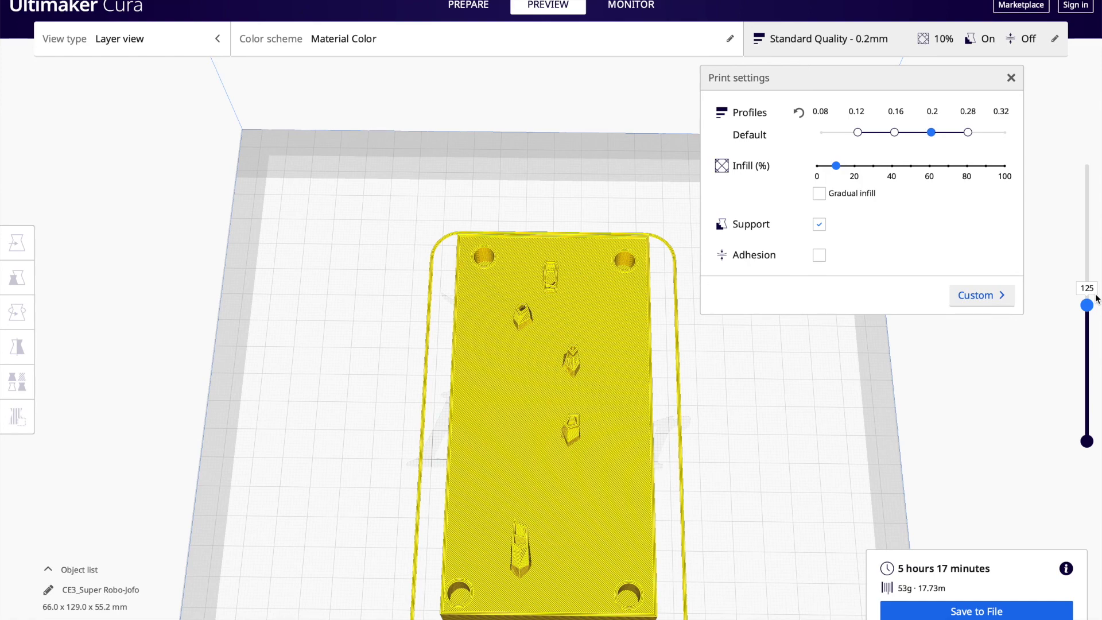
drag(1097, 298, 1097, 146)
right_drag(746, 494, 764, 459)
scroll(763, 457, down, 2)
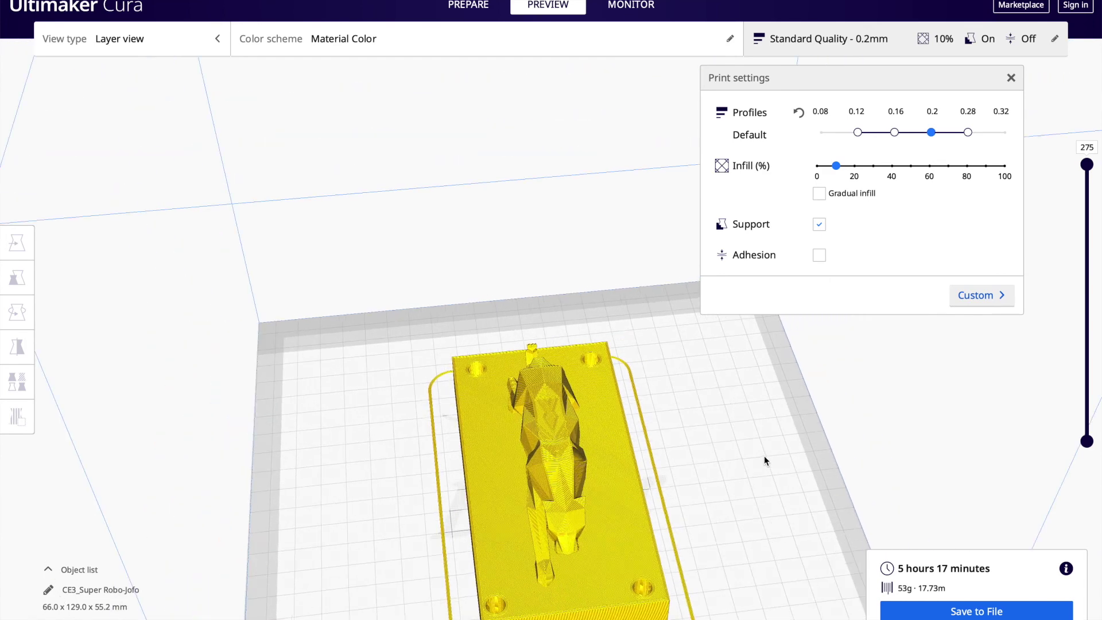
Step: Switch the print settings to the custom view and review the Material, Infill and Speed settings
click(887, 48)
click(867, 23)
click(981, 295)
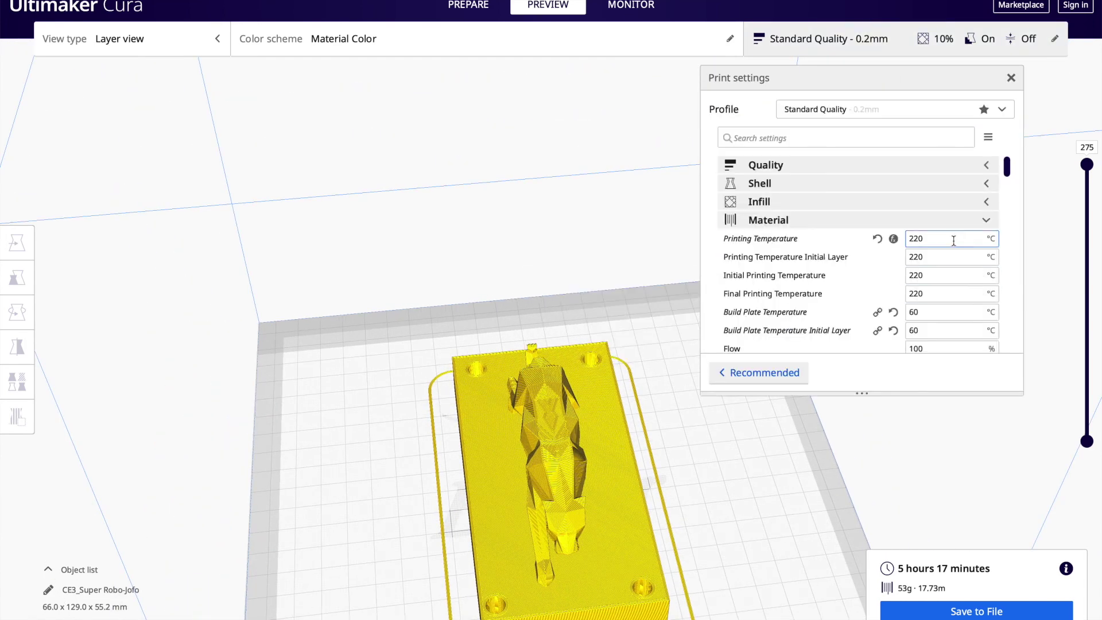
click(859, 217)
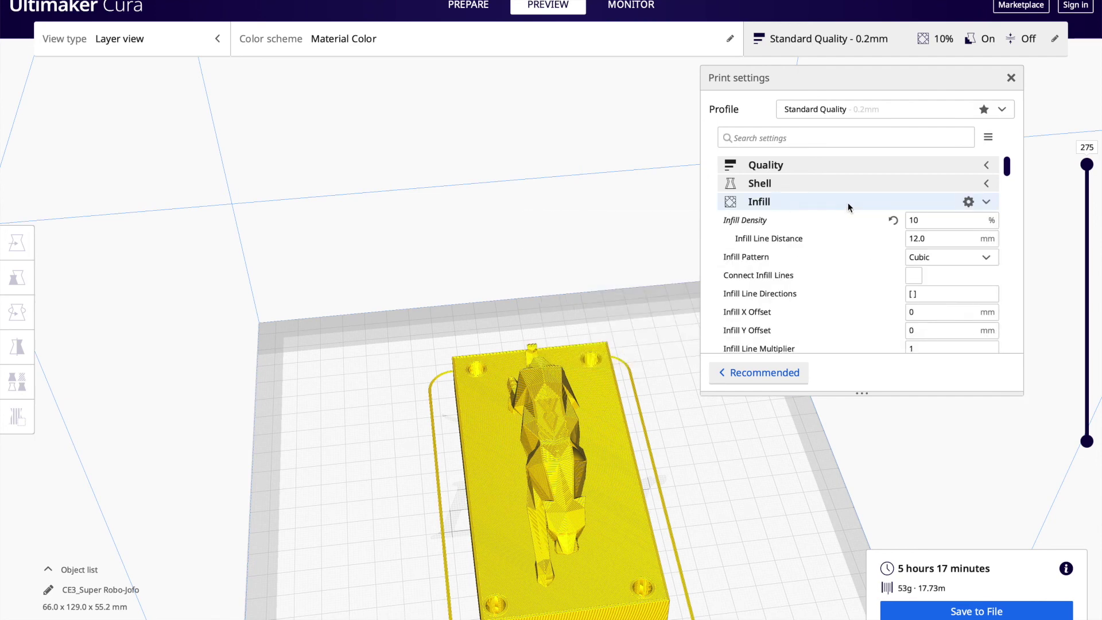
click(847, 205)
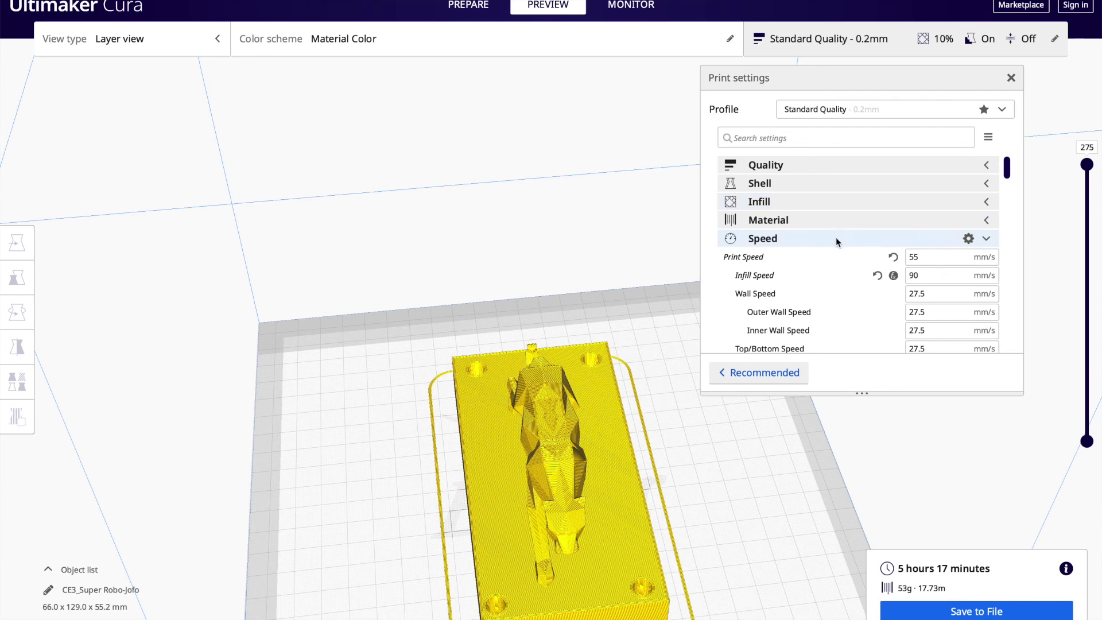
click(935, 262)
Step: Save the sliced model as the G-code file CE3_Super Robo-Jofo in the 3D Printing folder
scroll(649, 411, down, 2)
click(976, 610)
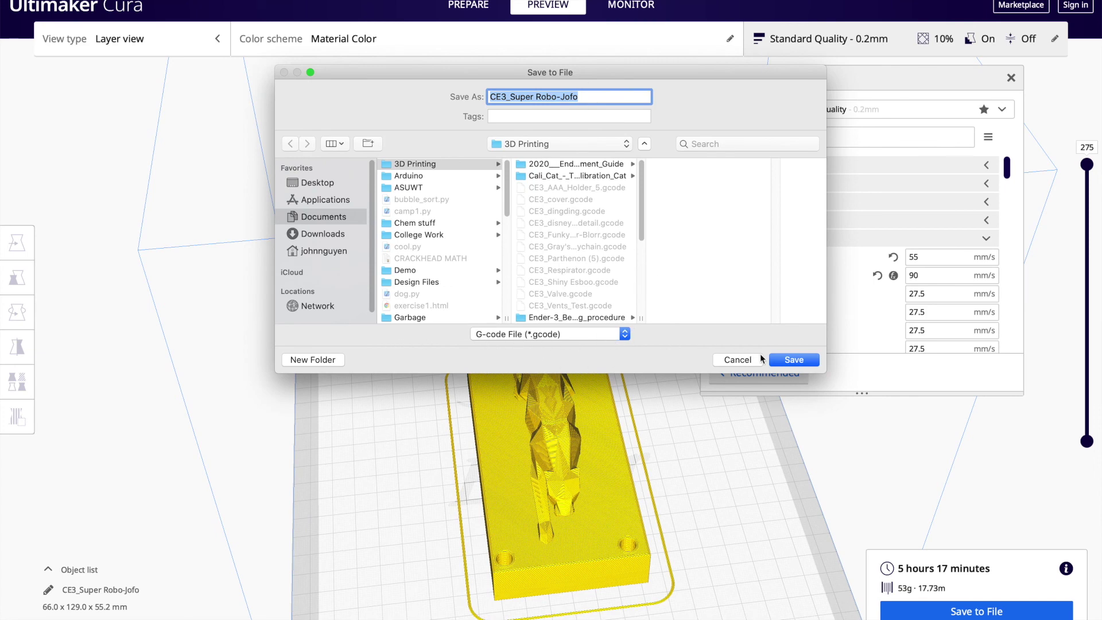
click(778, 360)
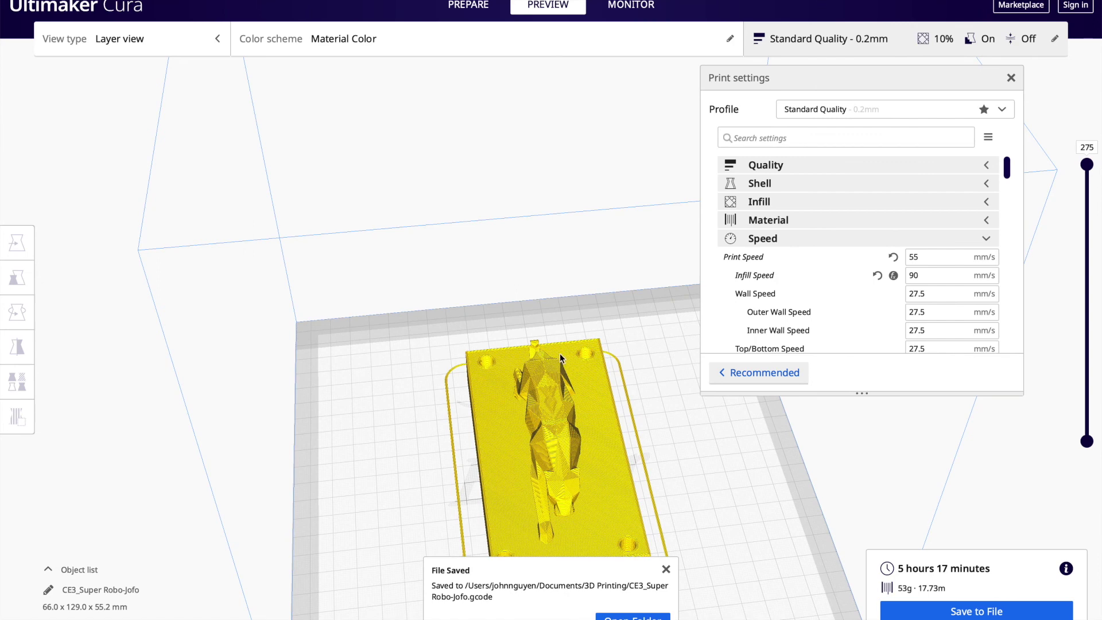